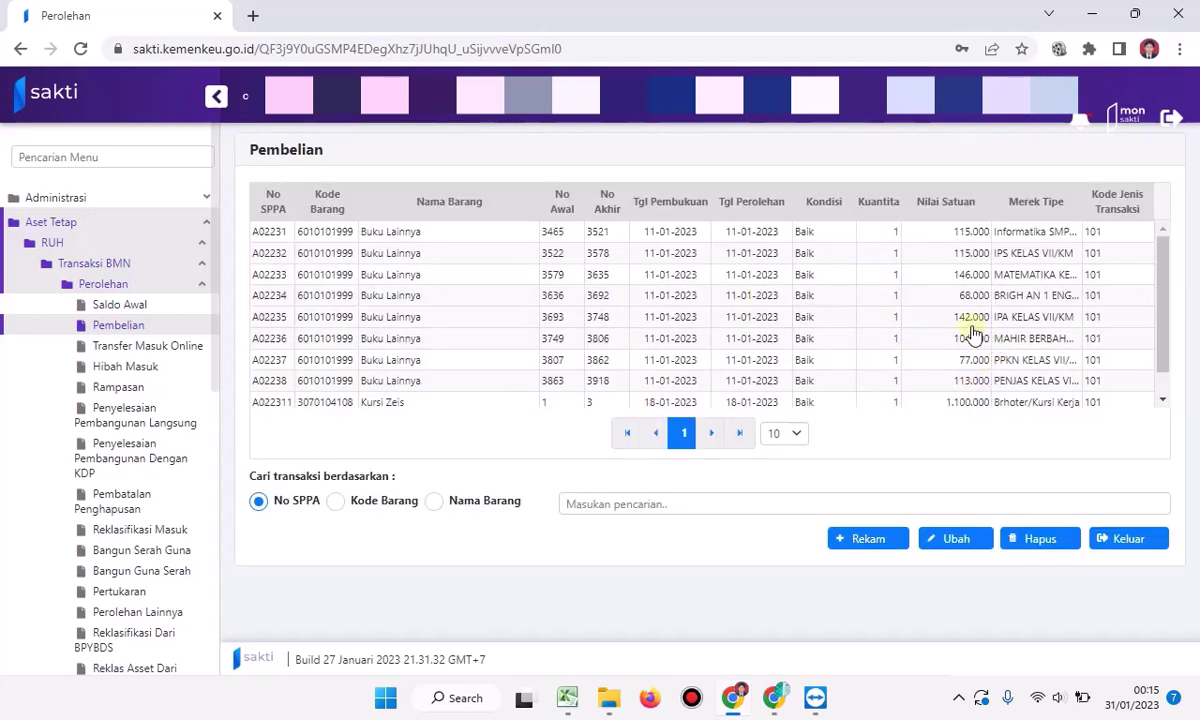
- Scroll the Pembelian list to check the Kursi Zeis entries A022311 and A022312
{"action": "scroll", "coordinate": [972, 332], "scroll_direction": "down", "scroll_amount": 1}
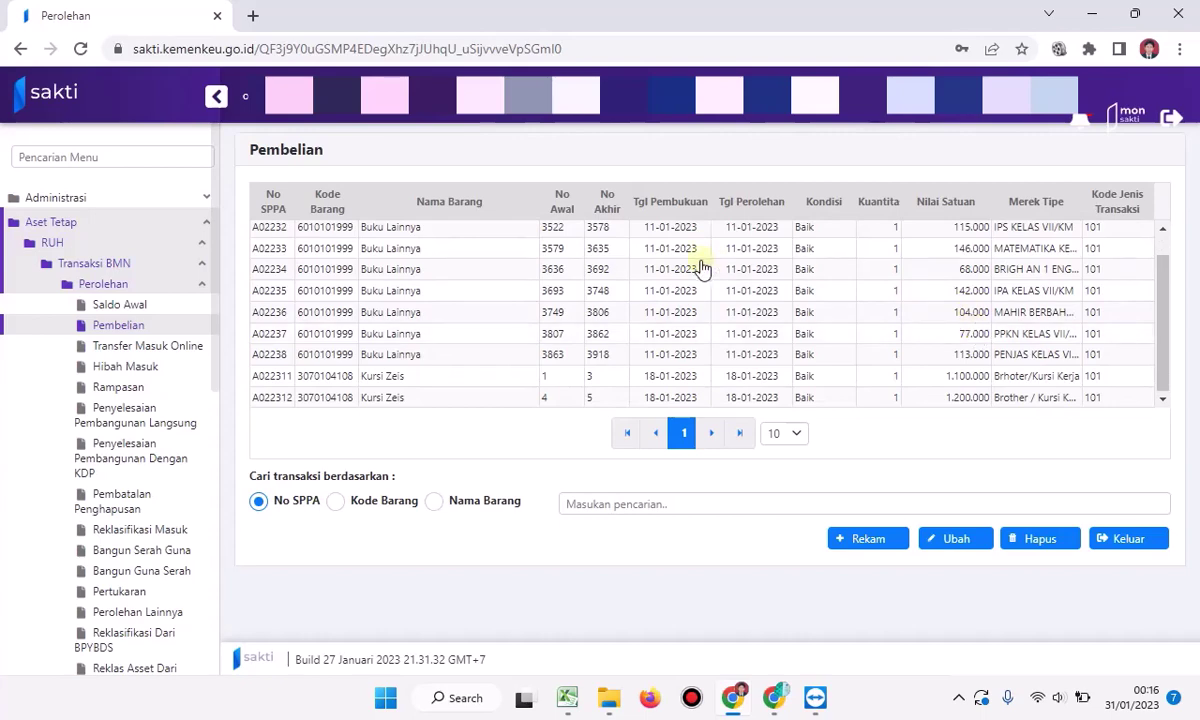
- Load sakti.kemenkeu.go.id in a new tab and sign in with the saved account
{"action": "left_click", "coordinate": [253, 18]}
{"action": "type", "text": "sa"}
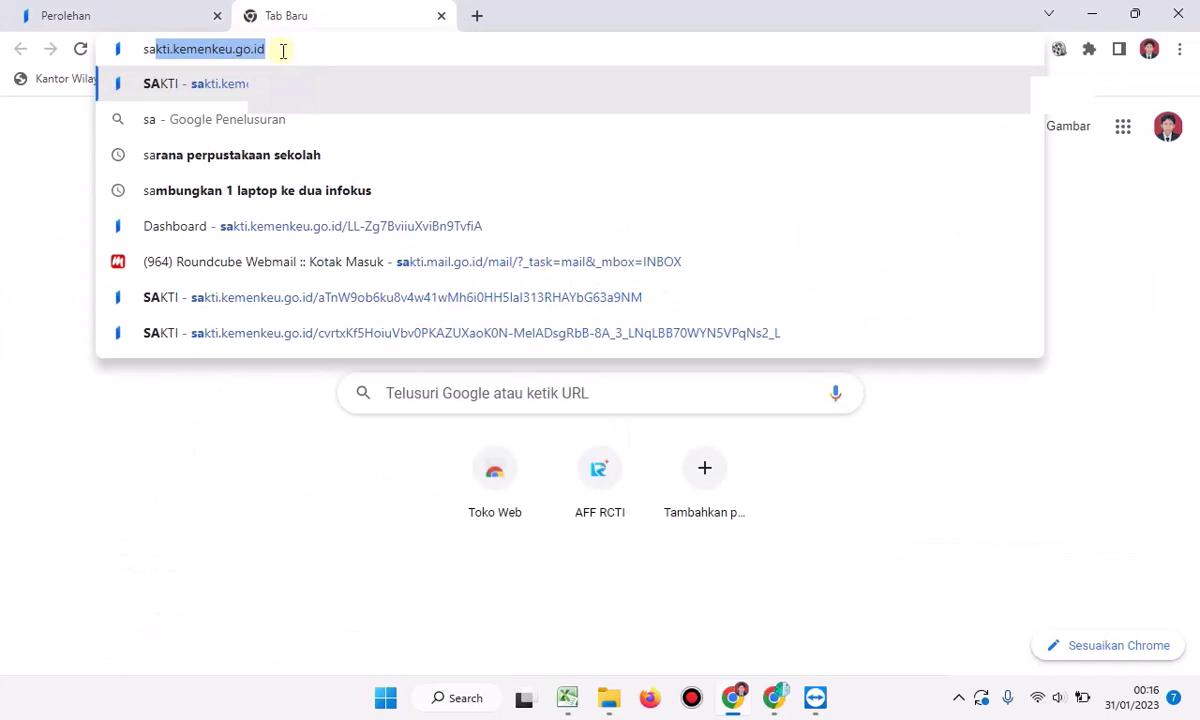
{"action": "key", "text": "Return"}
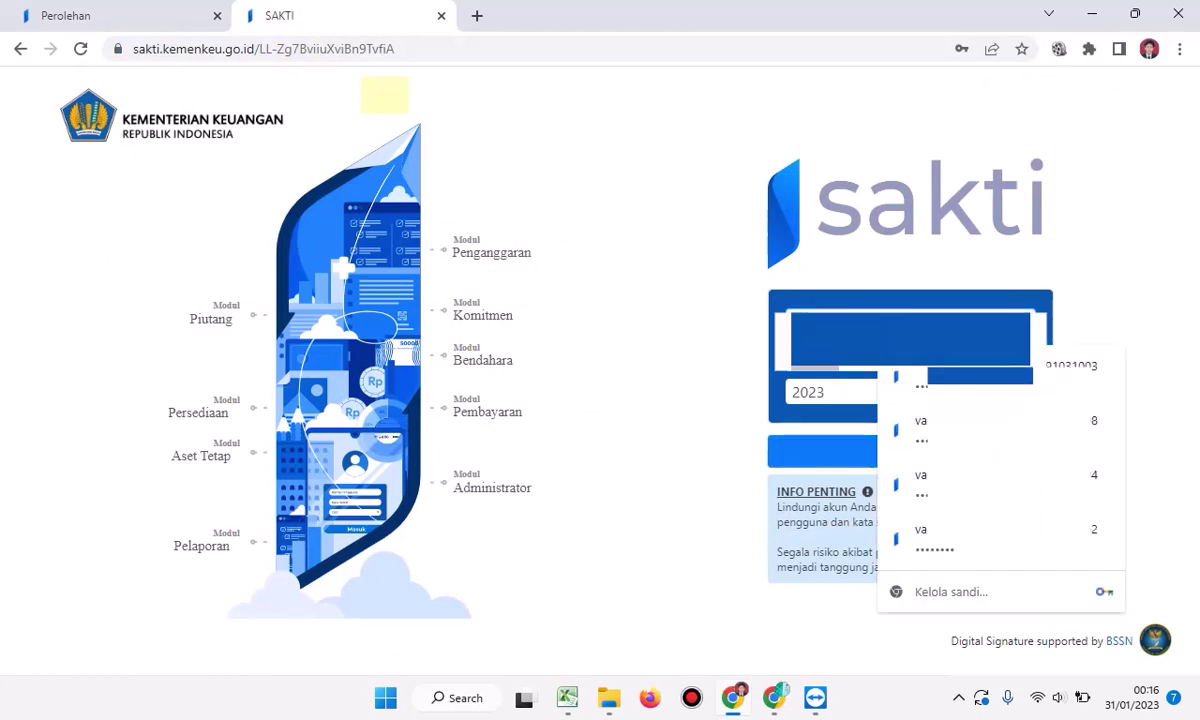
{"action": "left_click", "coordinate": [898, 445]}
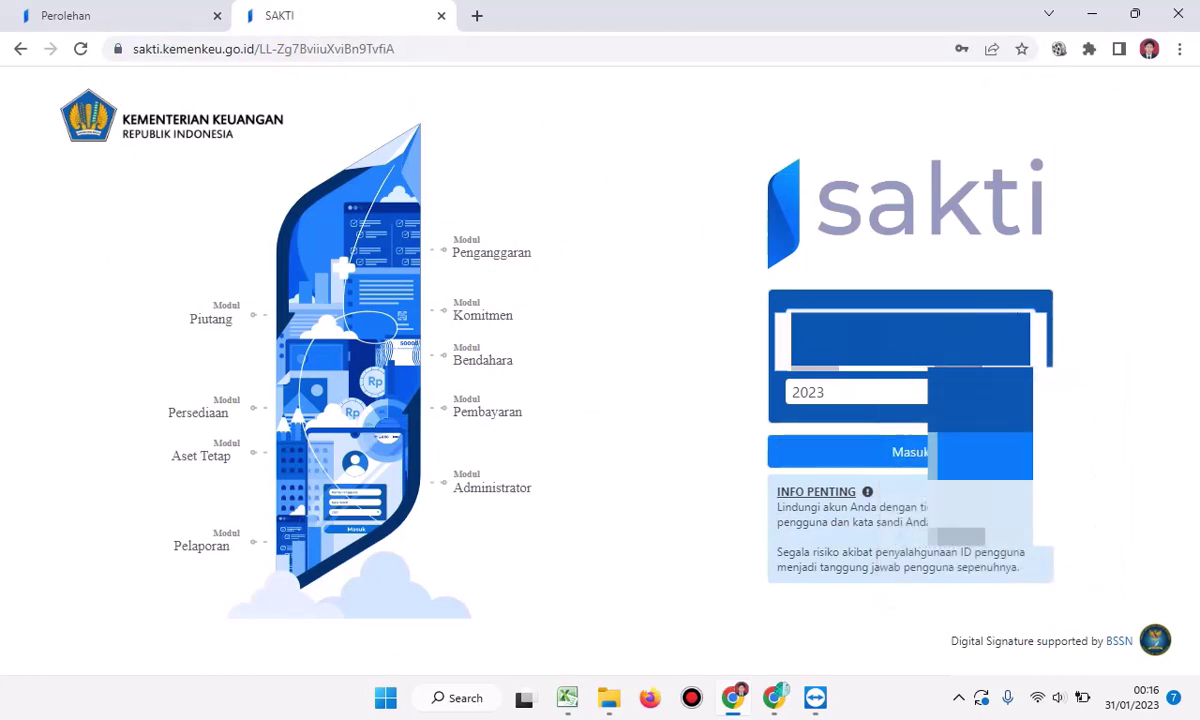
{"action": "left_click", "coordinate": [898, 450]}
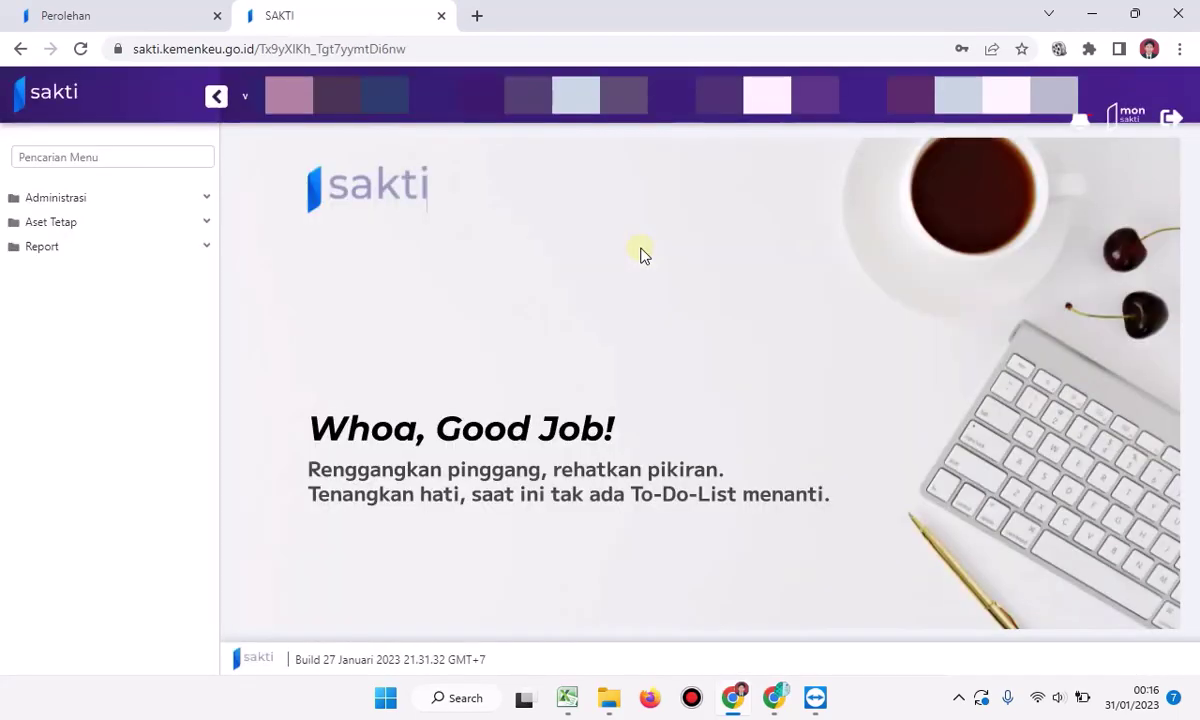
- Go to Aset Tetap > Persetujuan > Validasi
{"action": "left_click", "coordinate": [64, 224]}
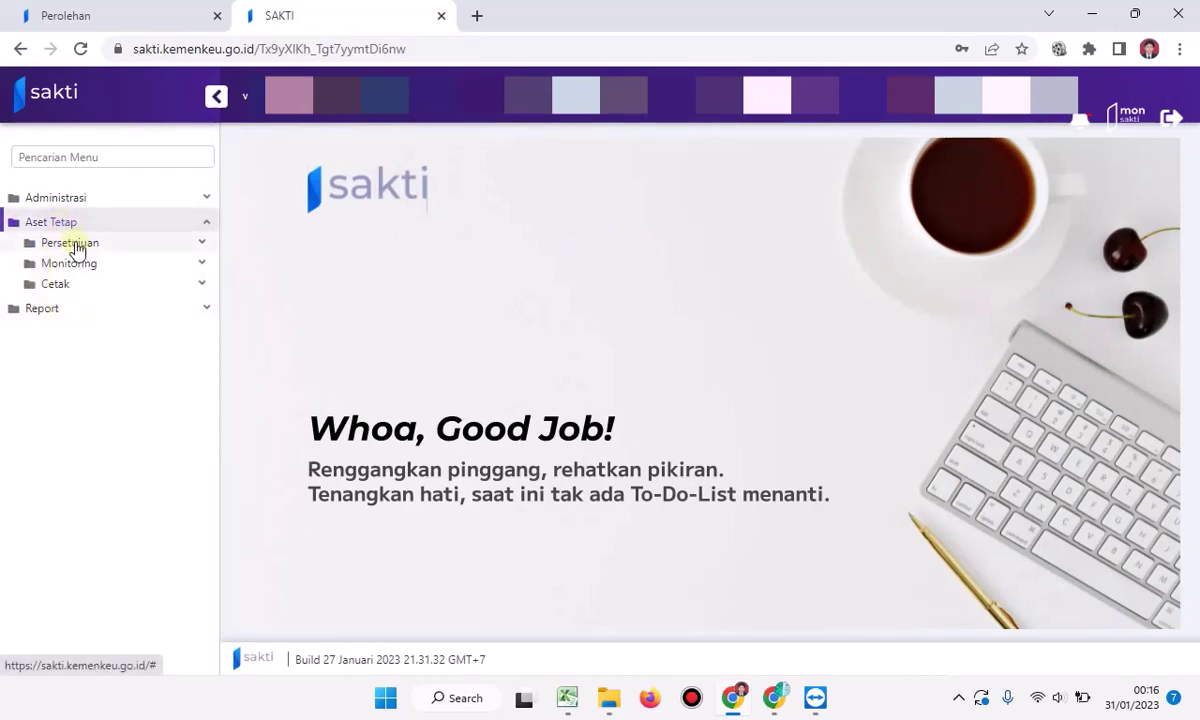
{"action": "left_click", "coordinate": [75, 246]}
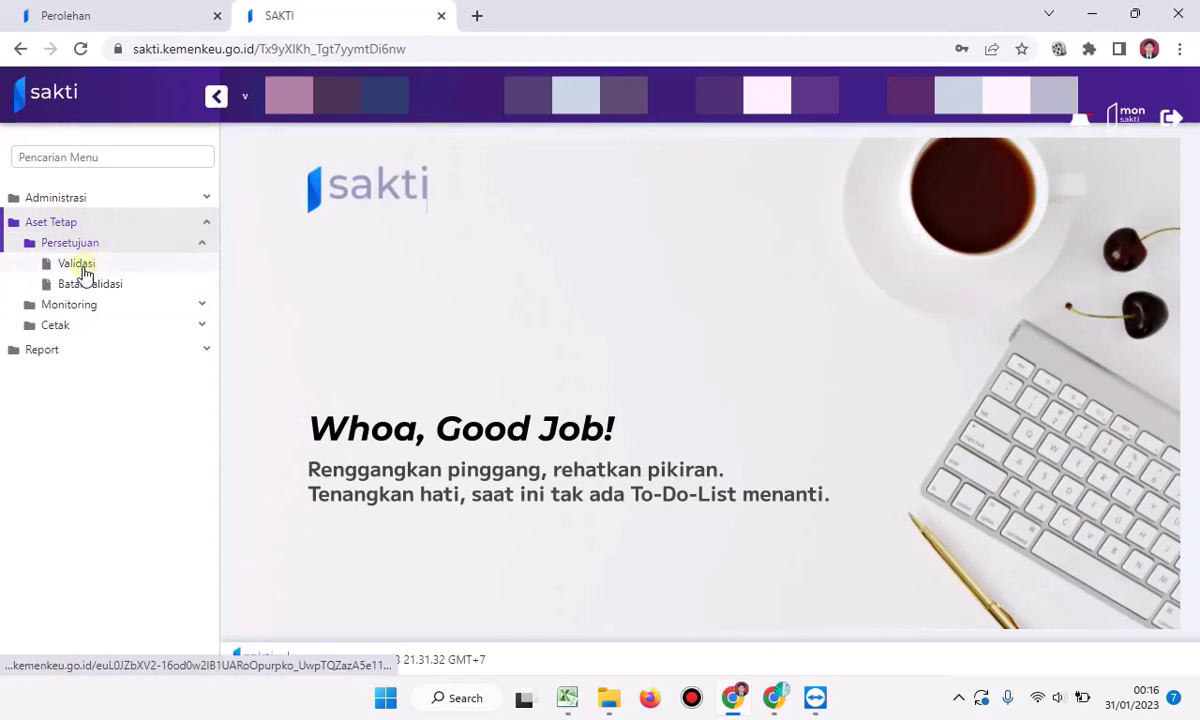
{"action": "left_click", "coordinate": [84, 270]}
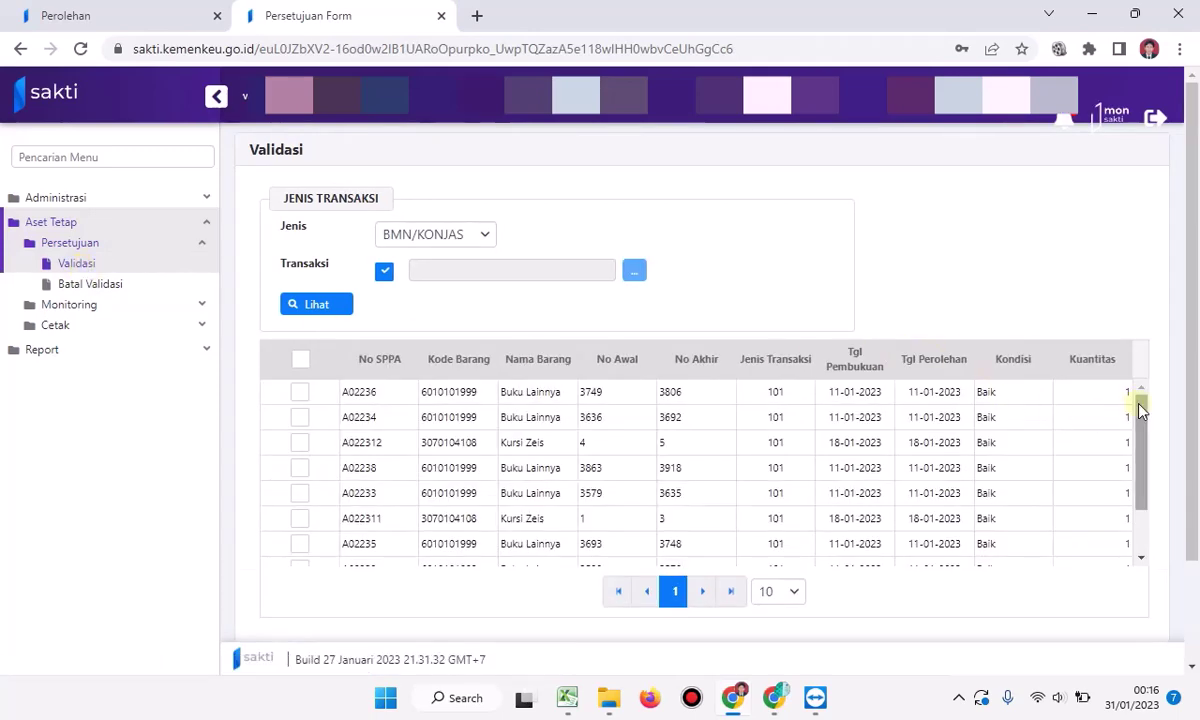
- Select all pending BMN/KONJAS purchase transactions, including A02236 and A02234, and validate them
{"action": "mouse_move", "coordinate": [1140, 410]}
{"action": "left_mouse_down"}
{"action": "mouse_move", "coordinate": [1122, 476]}
{"action": "mouse_move", "coordinate": [1142, 388]}
{"action": "left_mouse_up"}
{"action": "scroll", "coordinate": [940, 441], "scroll_direction": "down", "scroll_amount": 1}
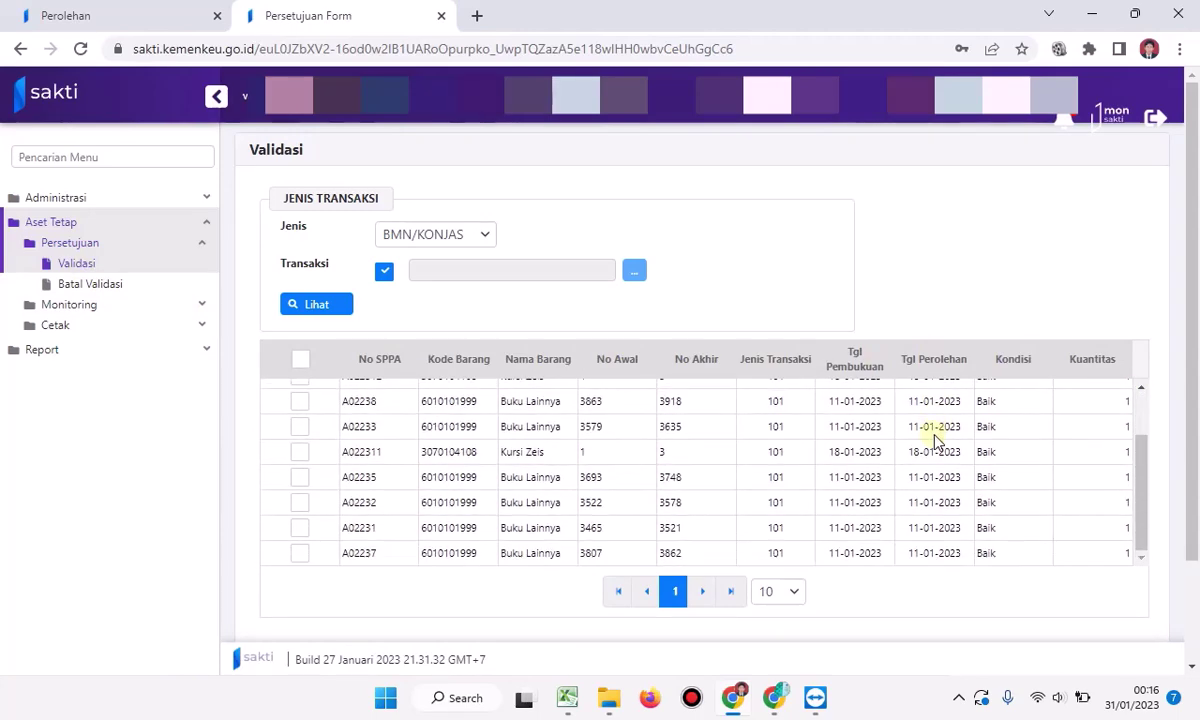
{"action": "scroll", "coordinate": [935, 441], "scroll_direction": "up", "scroll_amount": 1}
{"action": "scroll", "coordinate": [938, 446], "scroll_direction": "down", "scroll_amount": 1}
{"action": "scroll", "coordinate": [938, 445], "scroll_direction": "up", "scroll_amount": 1}
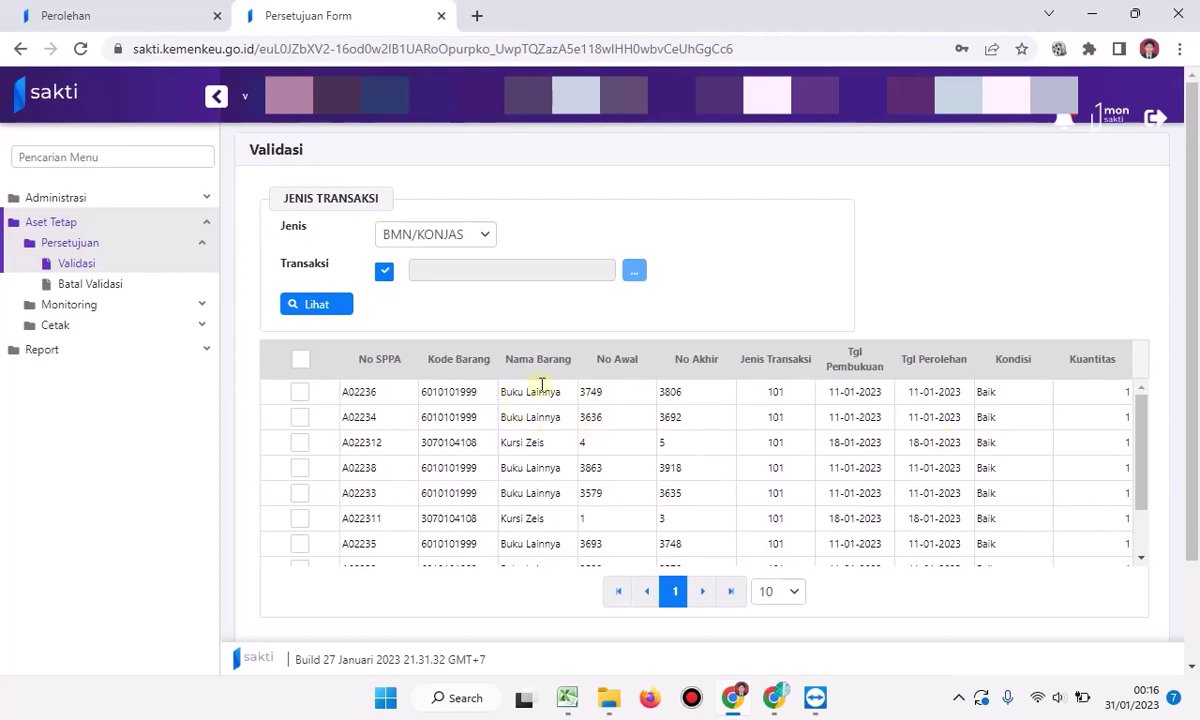
{"action": "left_click", "coordinate": [299, 394]}
{"action": "left_click", "coordinate": [299, 420]}
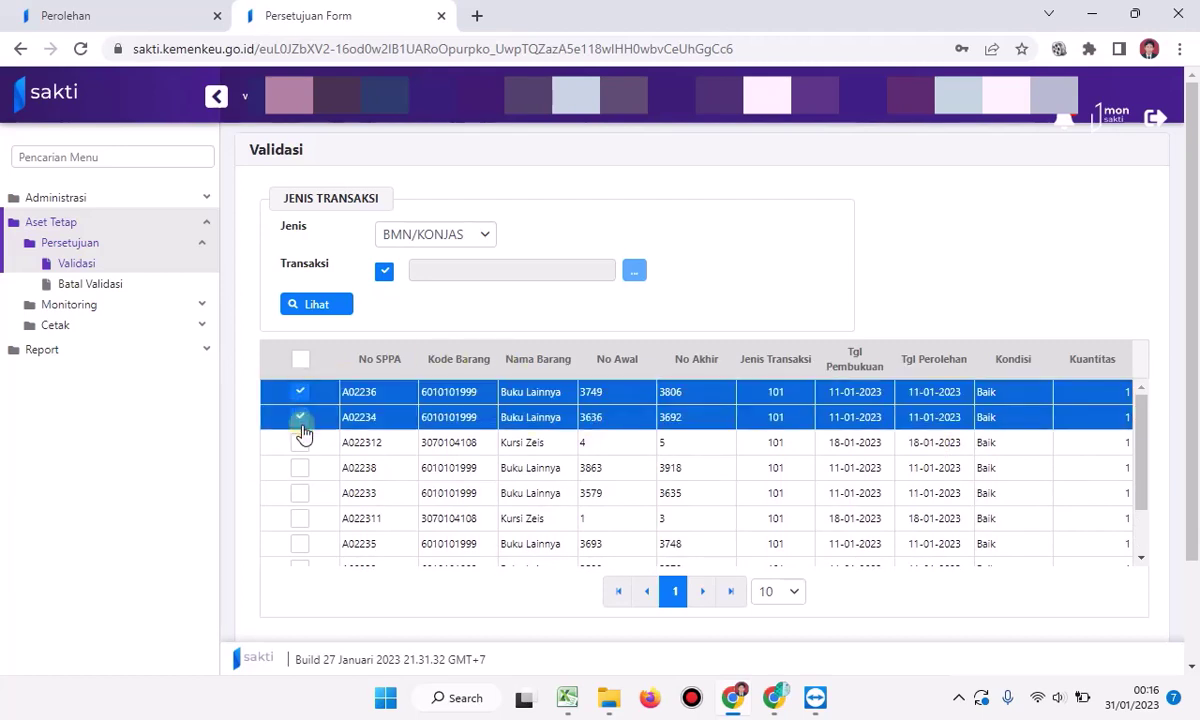
{"action": "left_click", "coordinate": [302, 362]}
{"action": "scroll", "coordinate": [960, 425], "scroll_direction": "down", "scroll_amount": 1}
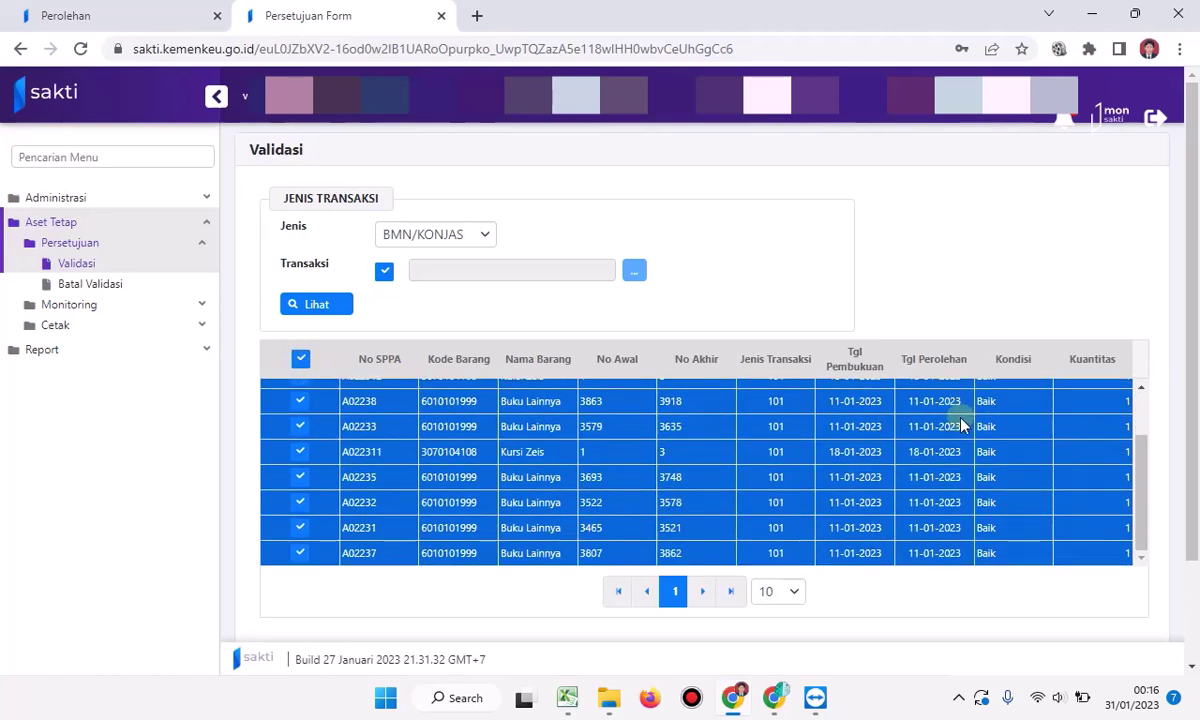
{"action": "scroll", "coordinate": [960, 425], "scroll_direction": "down", "scroll_amount": 2}
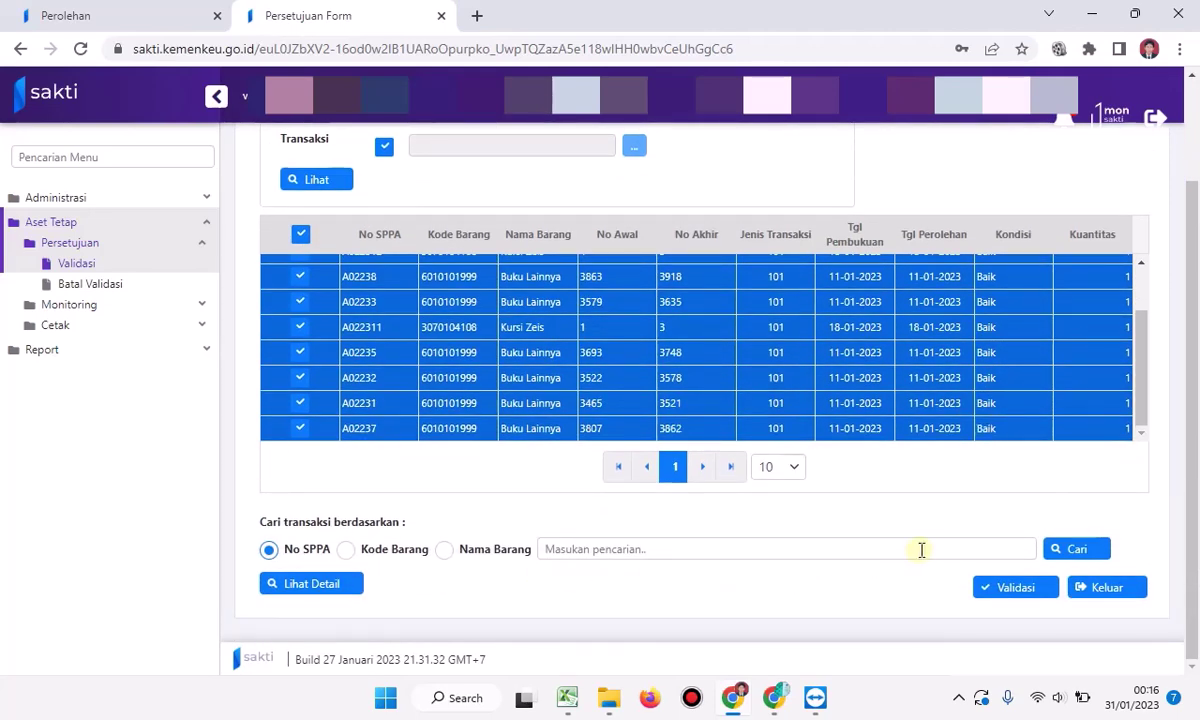
{"action": "left_click", "coordinate": [1012, 587]}
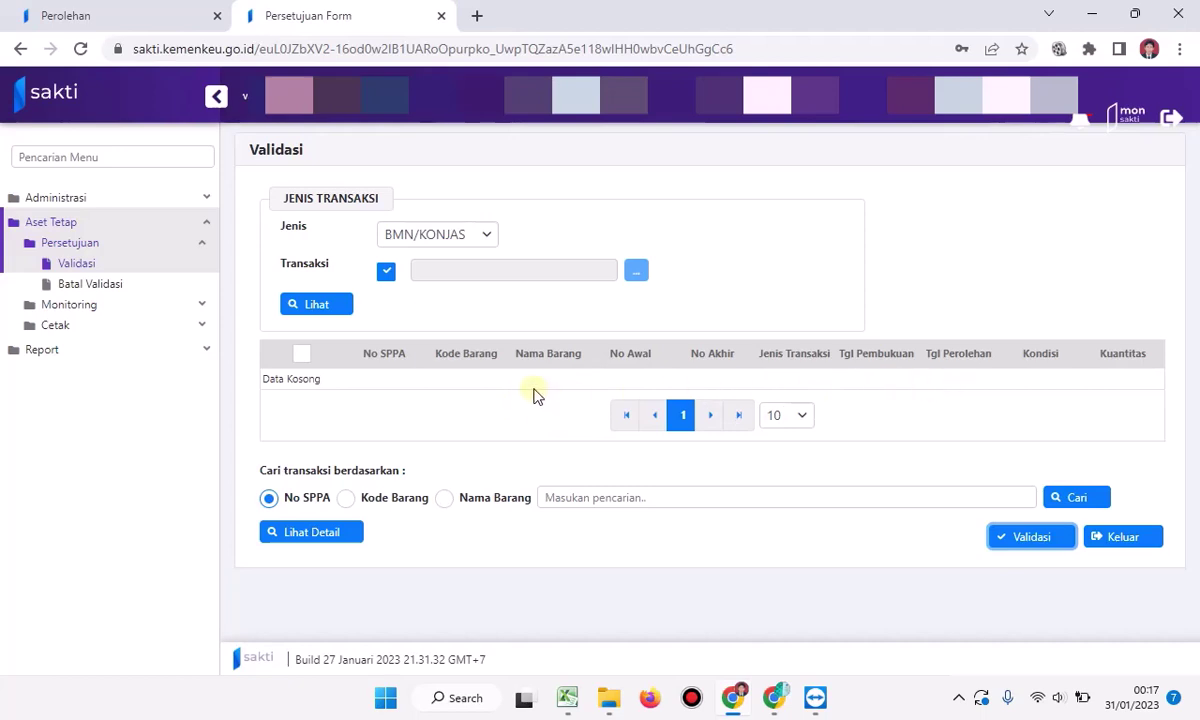
- Load sakti.kemenkeu.go.id in a third tab and log in with Masuk
{"action": "left_click", "coordinate": [474, 17]}
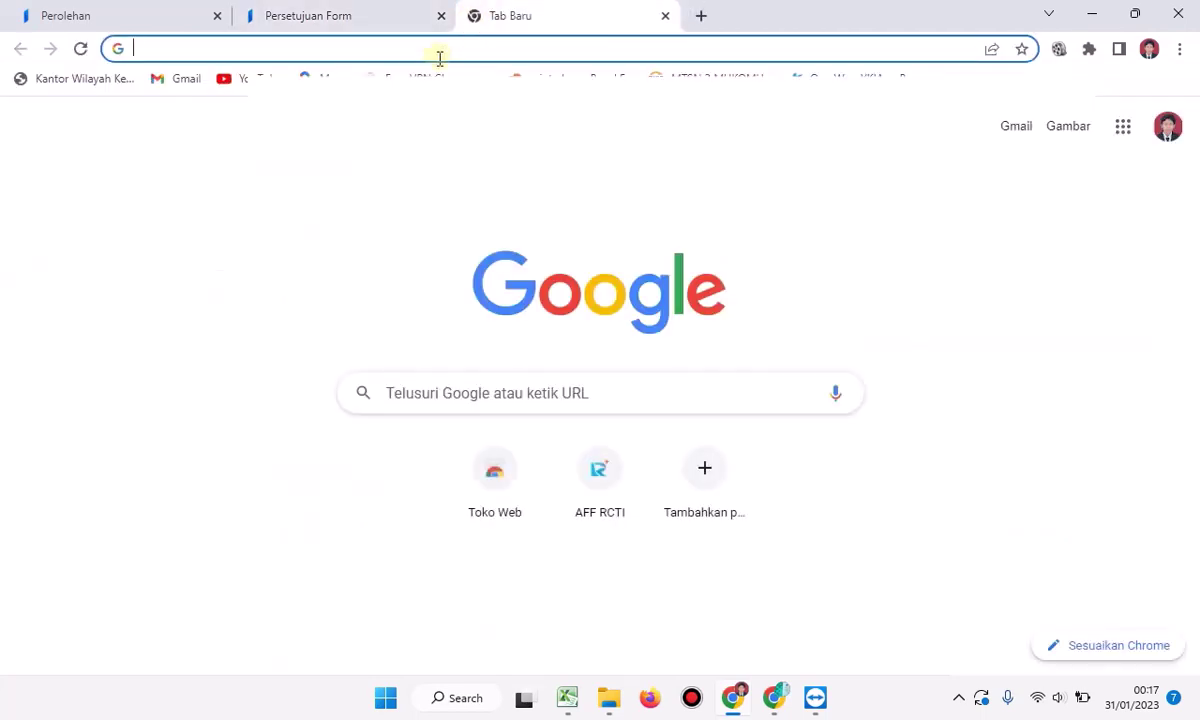
{"action": "type", "text": "sa"}
{"action": "key", "text": "Return"}
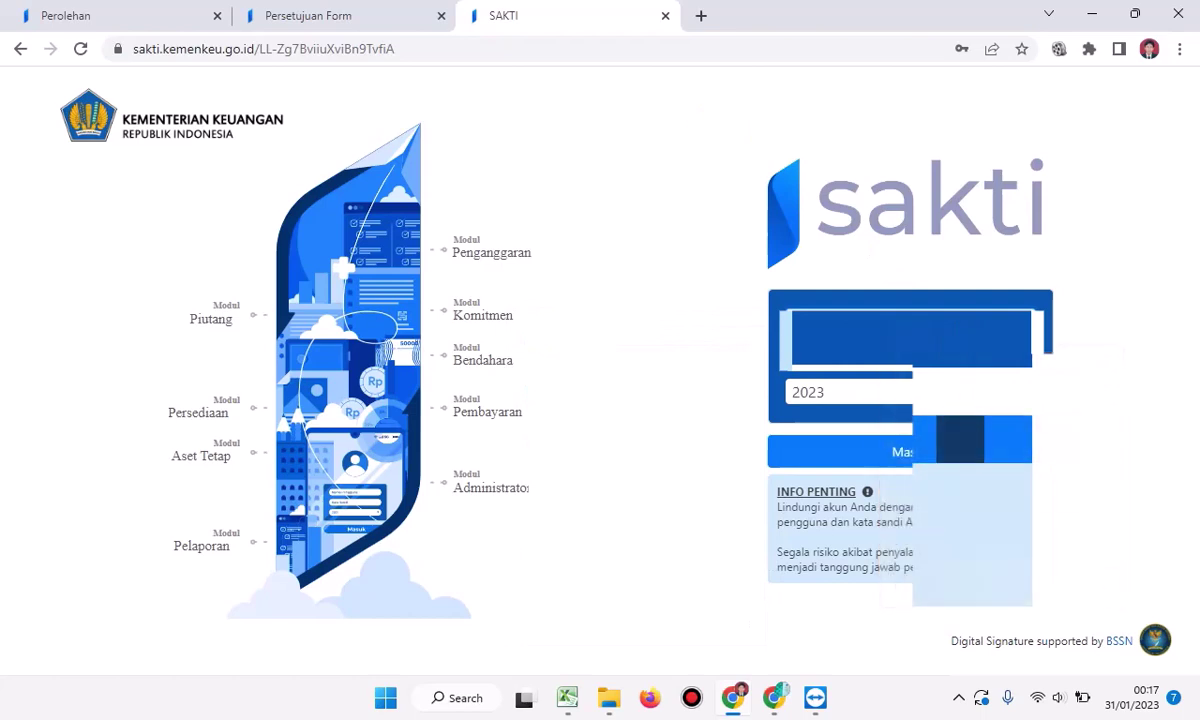
{"action": "left_click", "coordinate": [904, 453]}
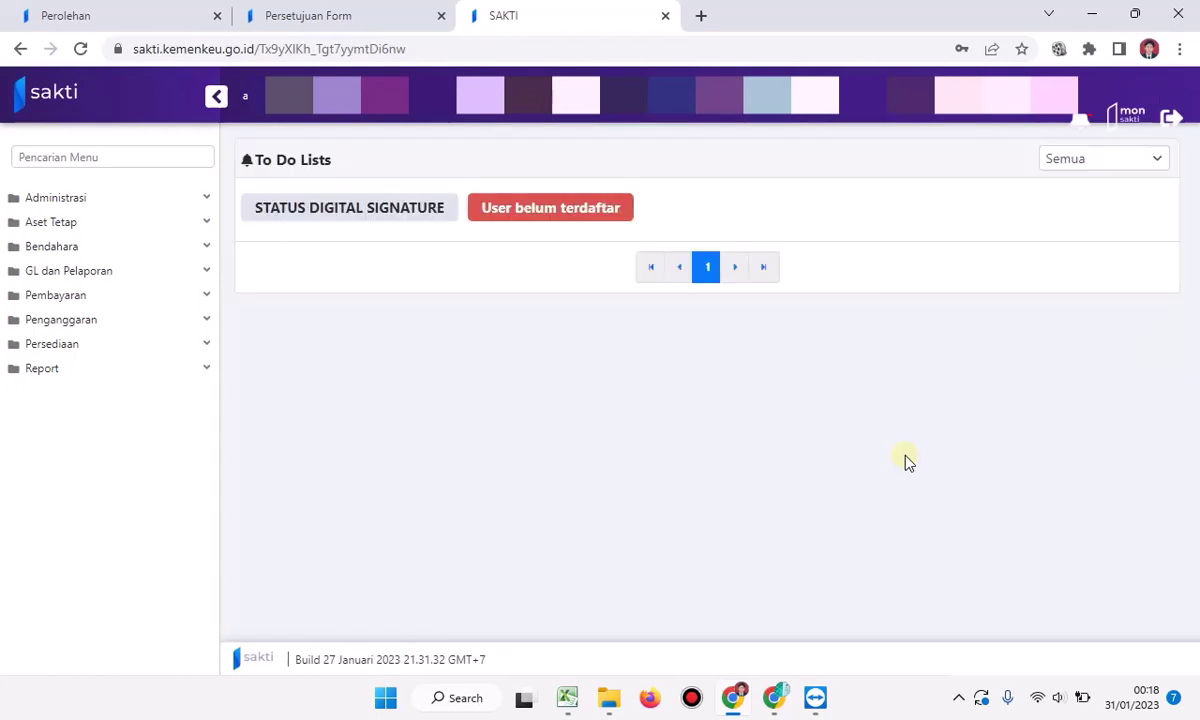
- Go to Aset Tetap > Persetujuan > Persetujuan Transaksi
{"action": "left_click", "coordinate": [92, 229]}
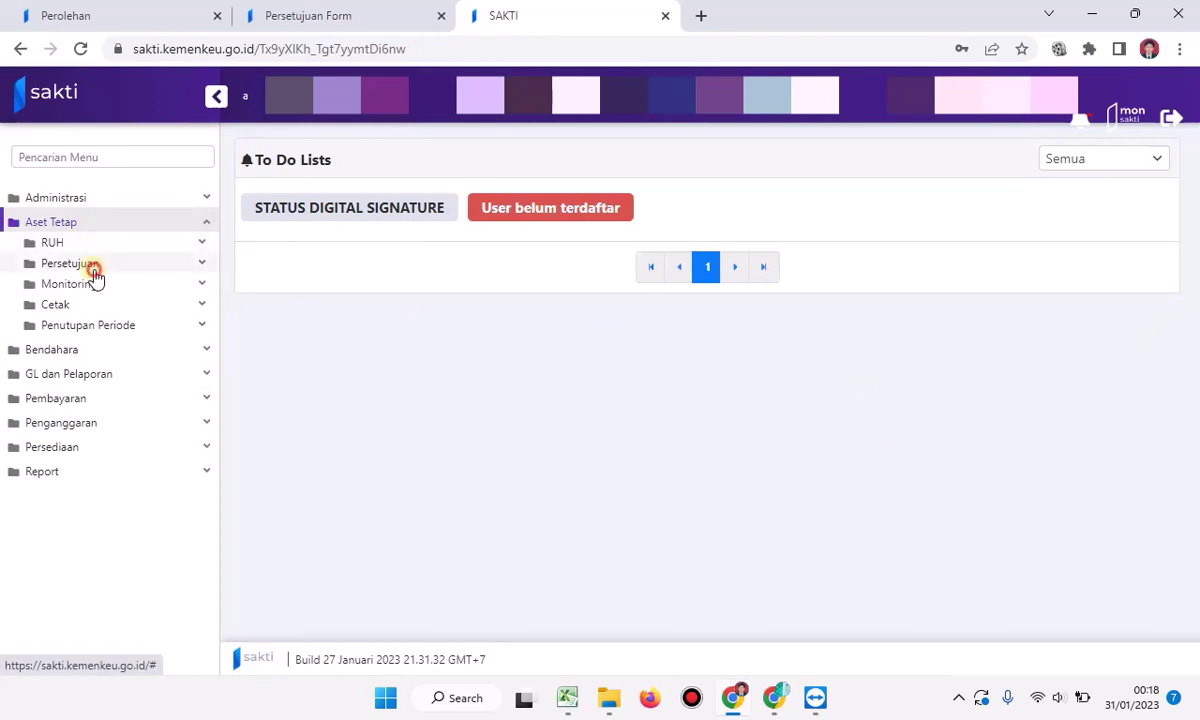
{"action": "left_click", "coordinate": [93, 270]}
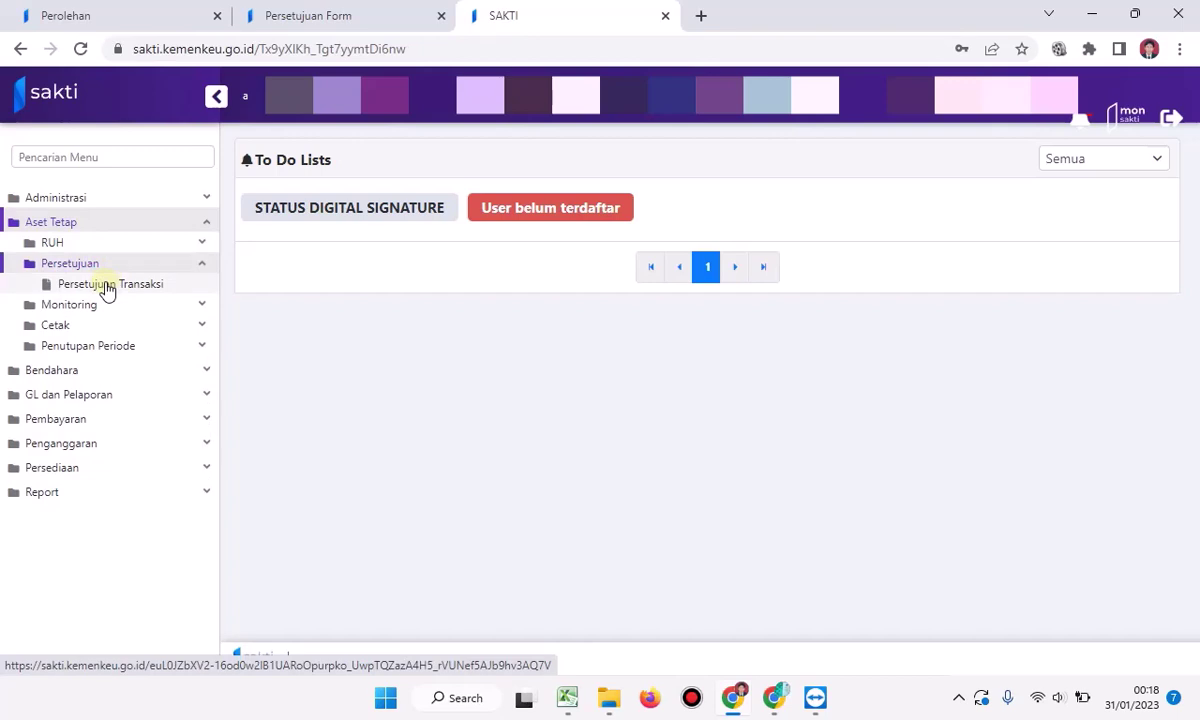
{"action": "left_click", "coordinate": [107, 288]}
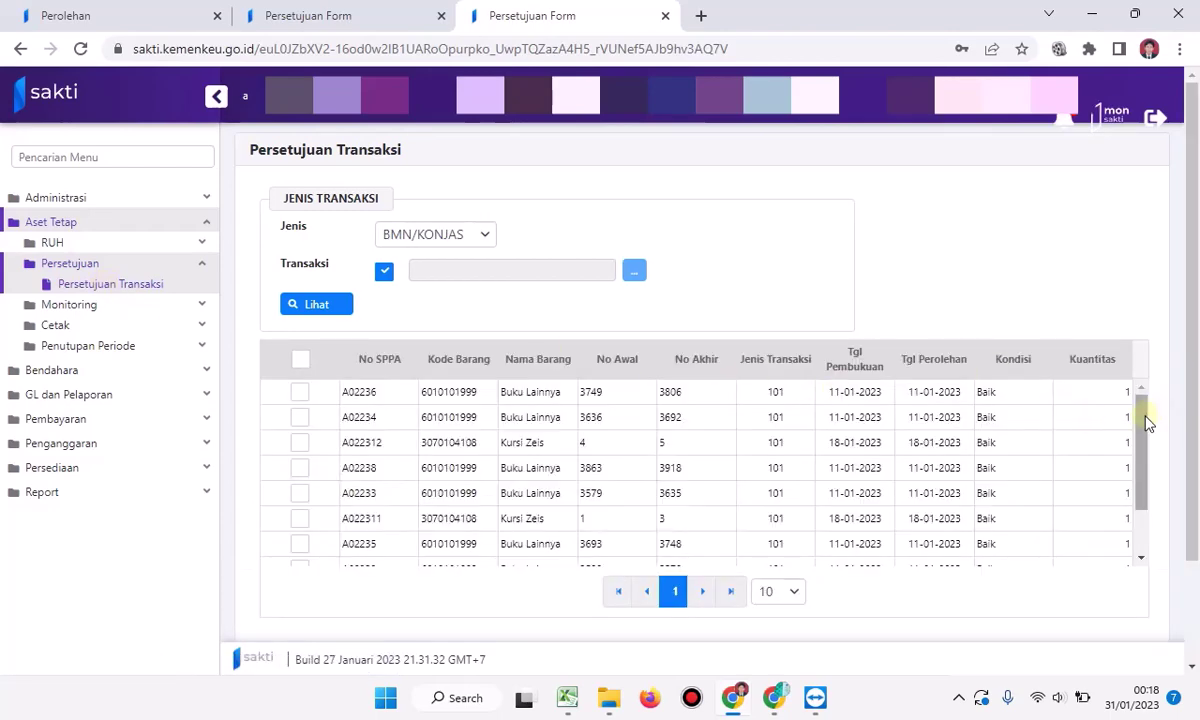
- Approve transaction A02236 on its own with Setuju
{"action": "scroll", "coordinate": [1100, 430], "scroll_direction": "down", "scroll_amount": 2}
{"action": "scroll", "coordinate": [1058, 470], "scroll_direction": "up", "scroll_amount": 2}
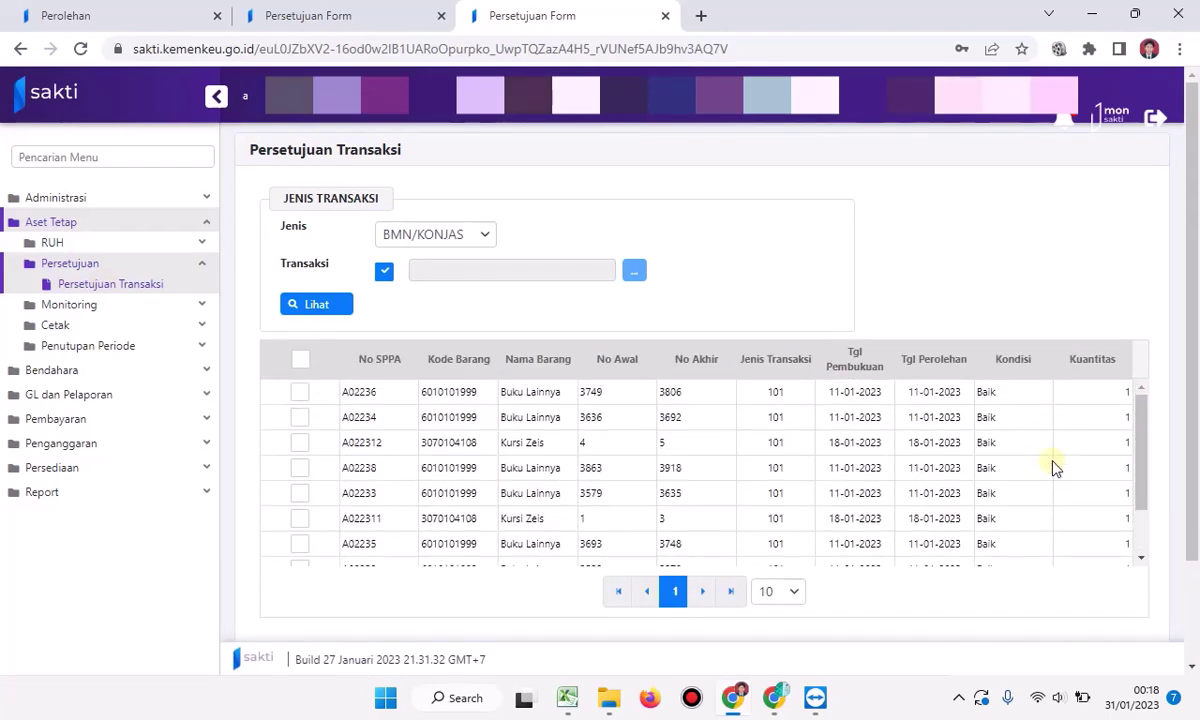
{"action": "scroll", "coordinate": [1056, 467], "scroll_direction": "down", "scroll_amount": 2}
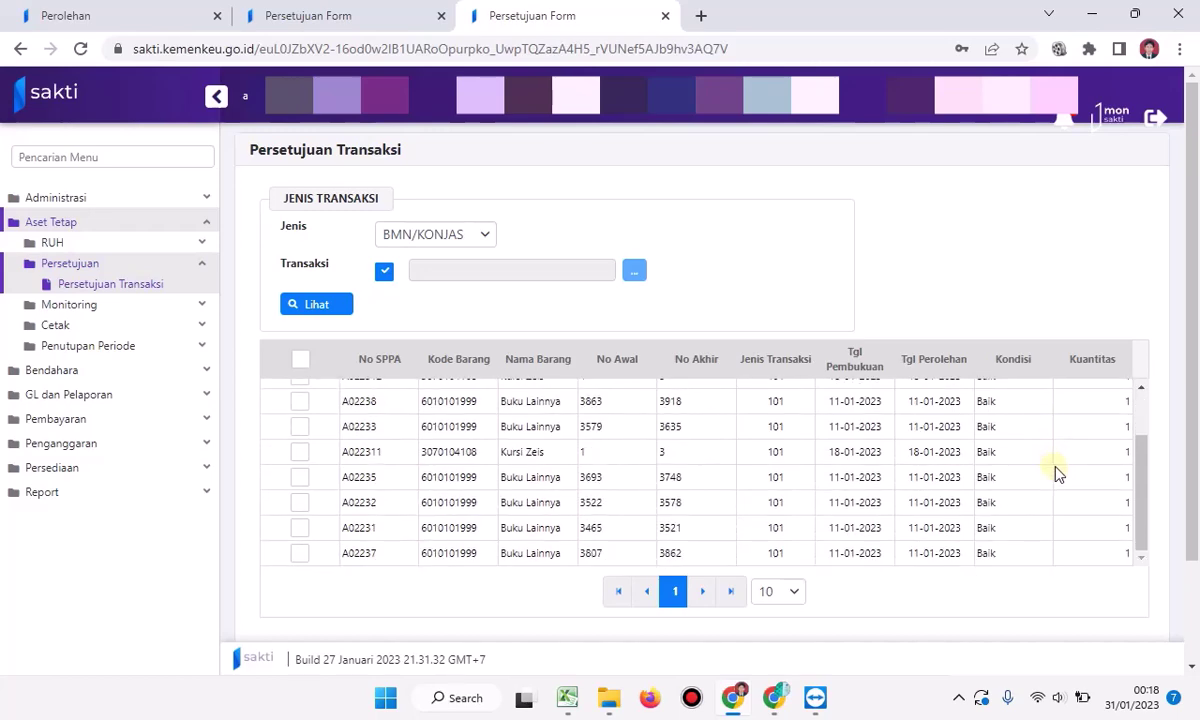
{"action": "scroll", "coordinate": [806, 477], "scroll_direction": "up", "scroll_amount": 2}
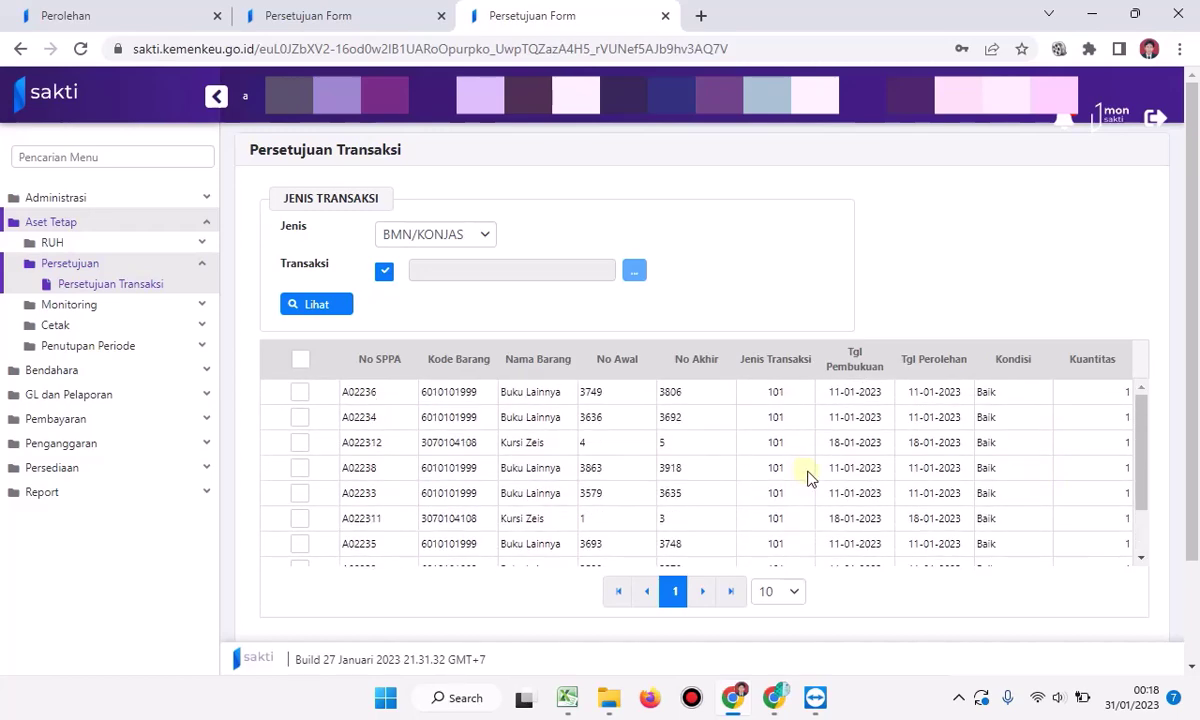
{"action": "scroll", "coordinate": [1098, 476], "scroll_direction": "down", "scroll_amount": 4}
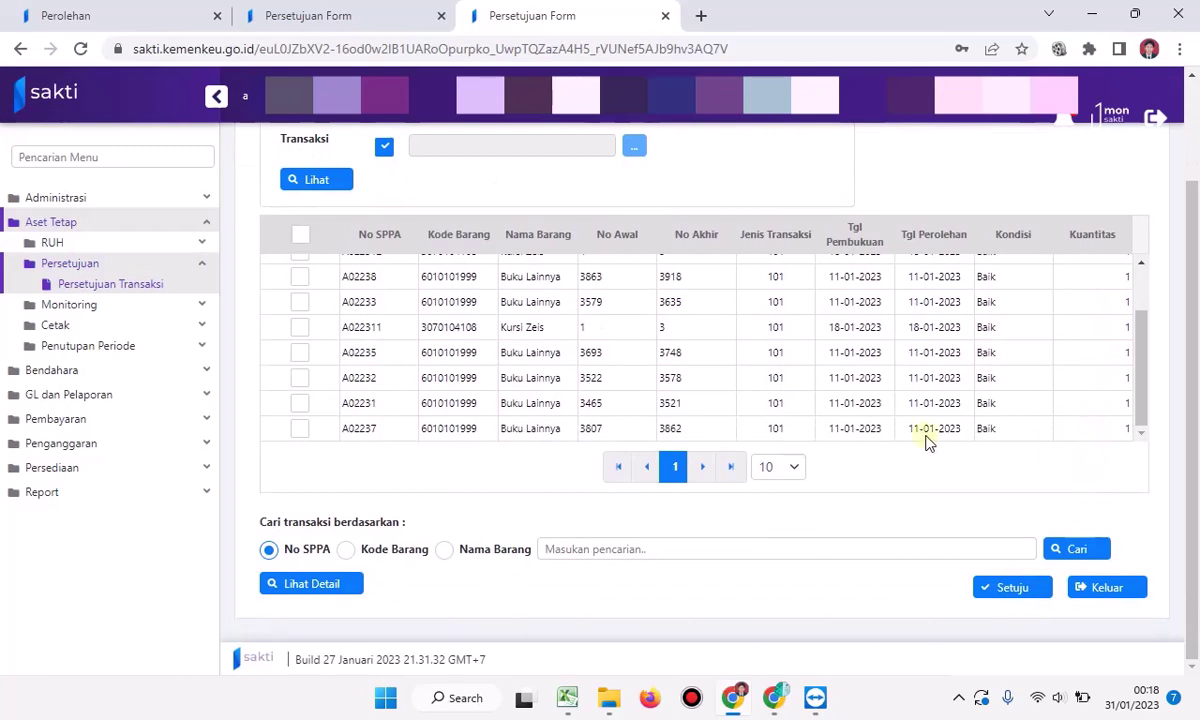
{"action": "scroll", "coordinate": [828, 398], "scroll_direction": "up", "scroll_amount": 4}
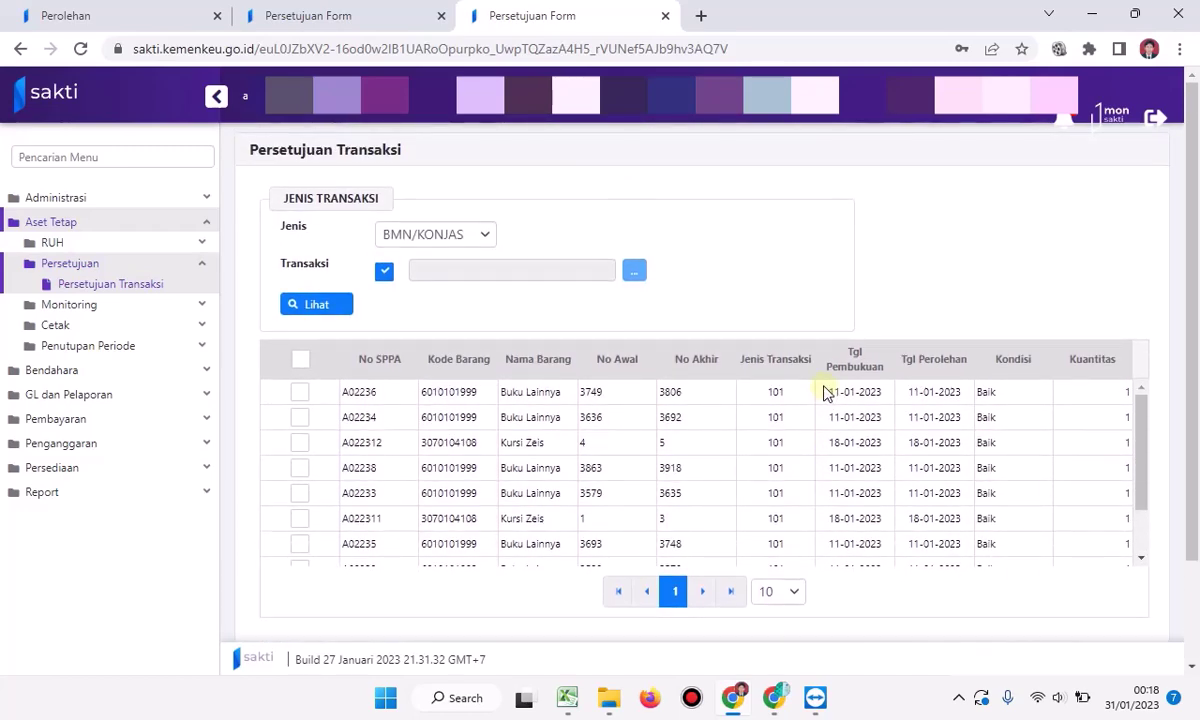
{"action": "scroll", "coordinate": [820, 392], "scroll_direction": "down", "scroll_amount": 4}
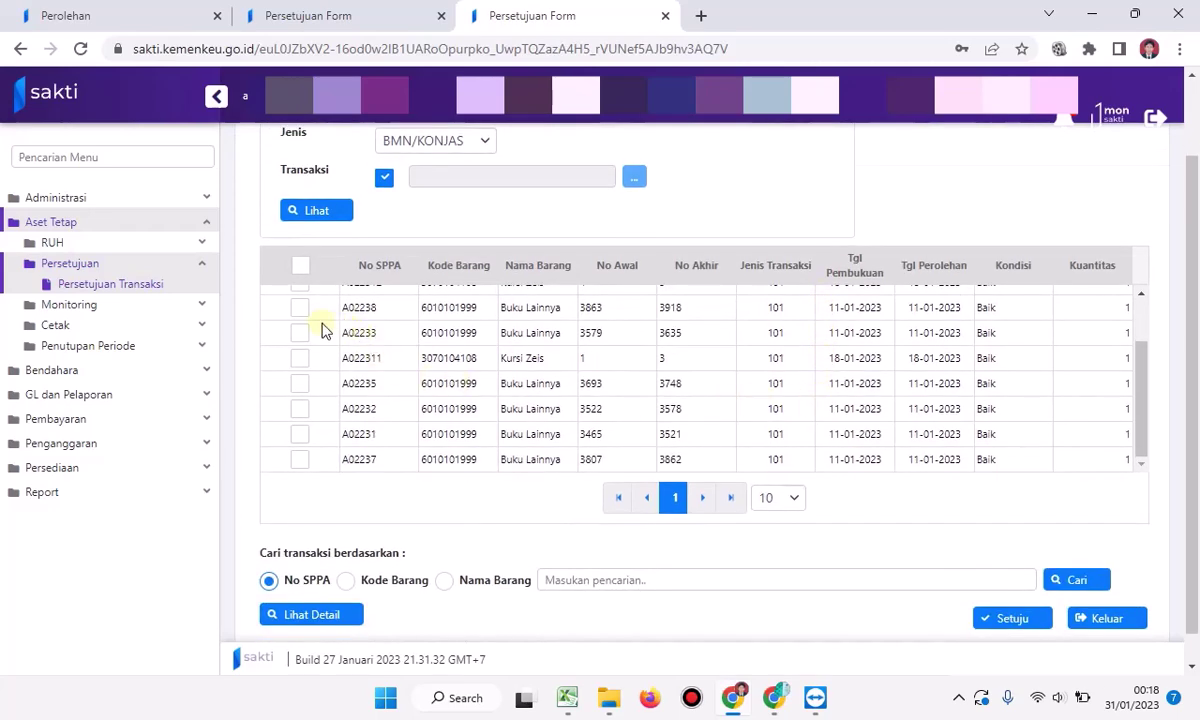
{"action": "scroll", "coordinate": [318, 325], "scroll_direction": "up", "scroll_amount": 2}
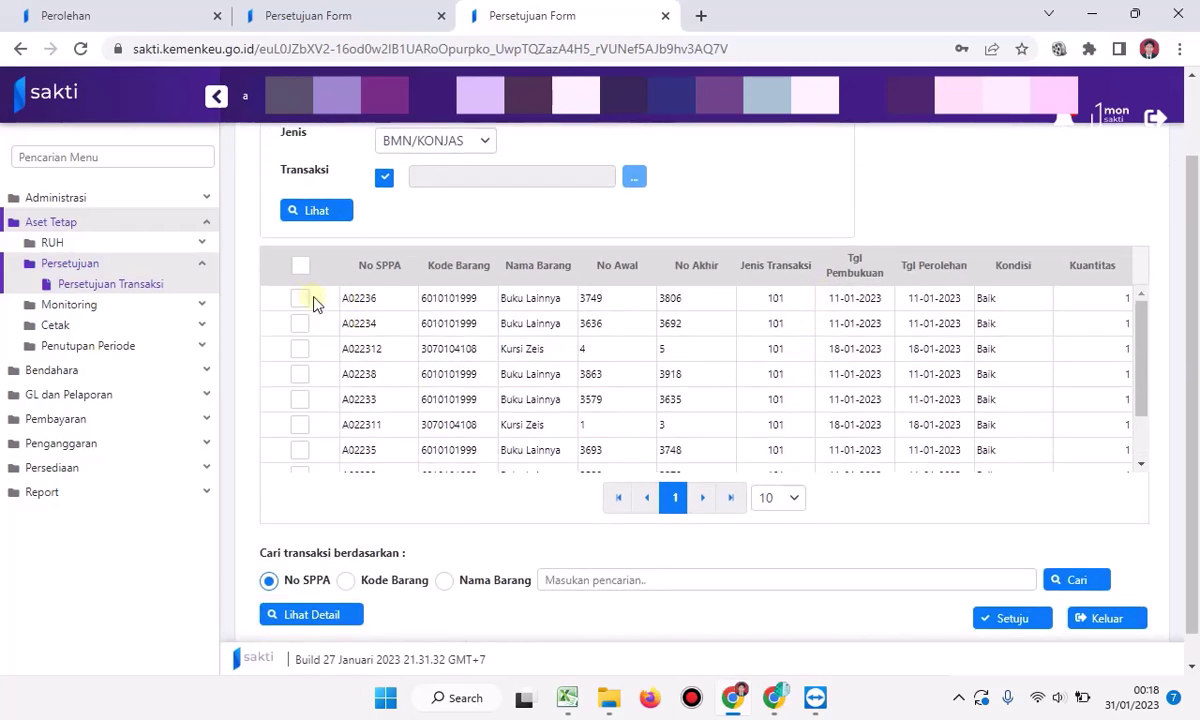
{"action": "scroll", "coordinate": [229, 390], "scroll_direction": "up", "scroll_amount": 1}
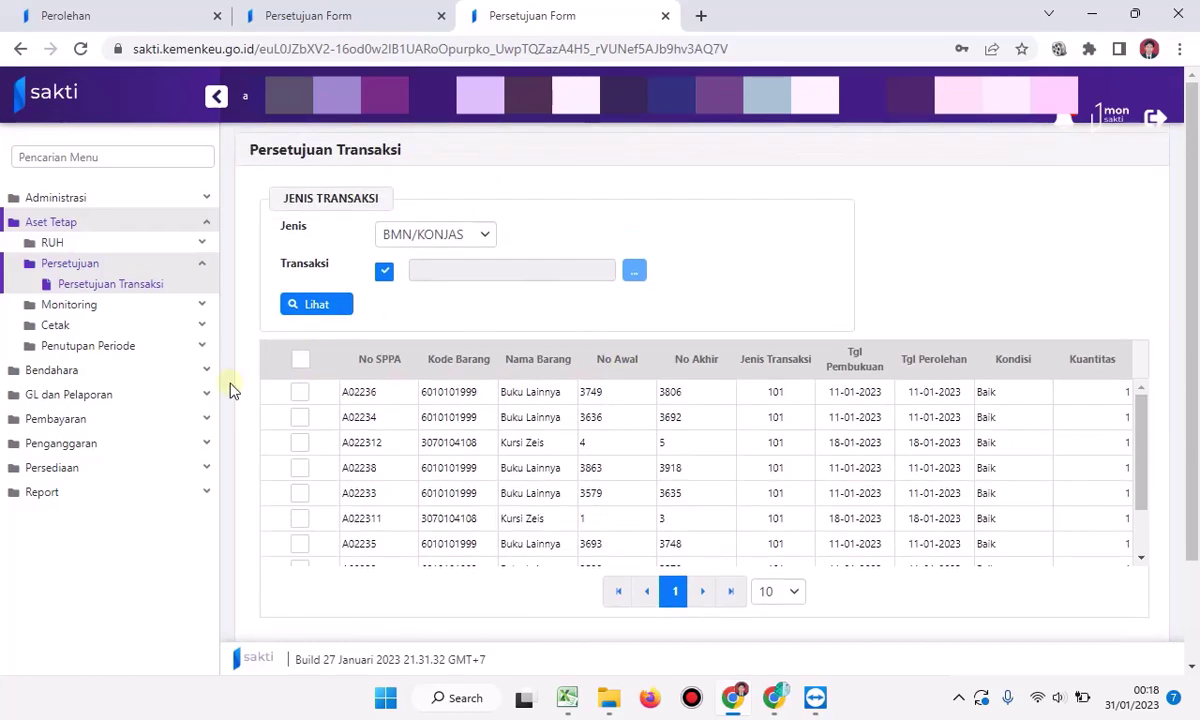
{"action": "left_click", "coordinate": [298, 394]}
{"action": "scroll", "coordinate": [975, 420], "scroll_direction": "down", "scroll_amount": 1}
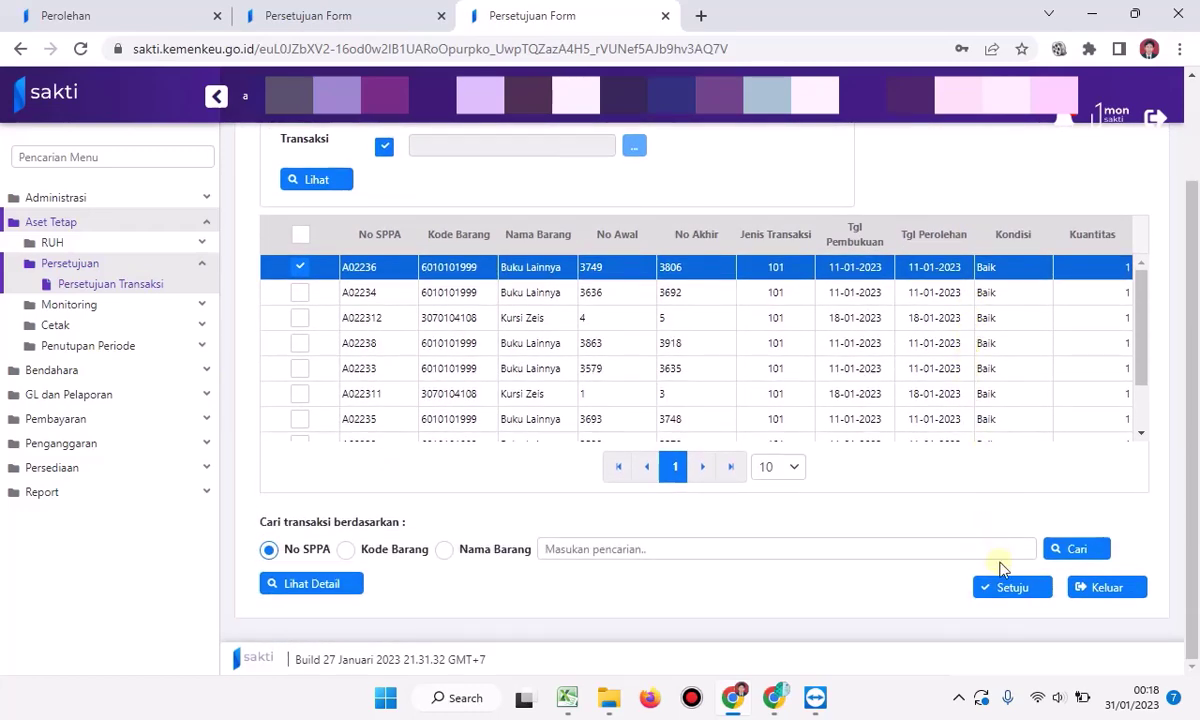
{"action": "left_click", "coordinate": [1008, 590]}
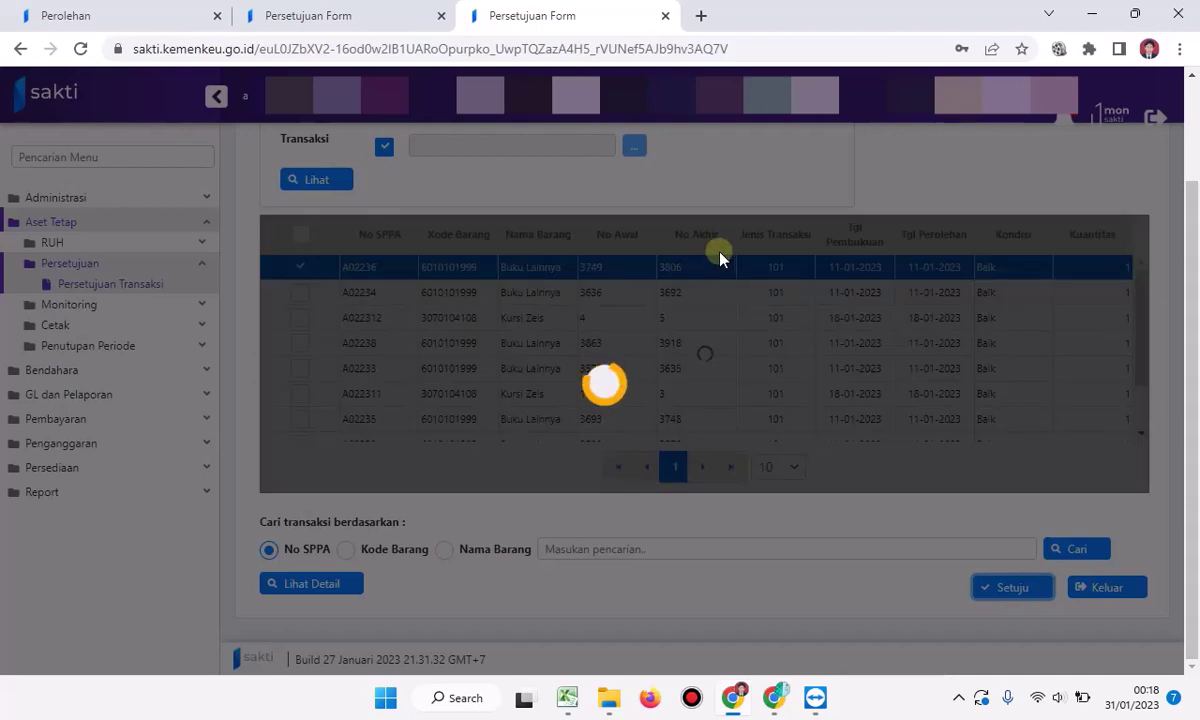
- Select all remaining transactions, approve them, and return to the Perolehan tab
{"action": "scroll", "coordinate": [860, 310], "scroll_direction": "up", "scroll_amount": 2}
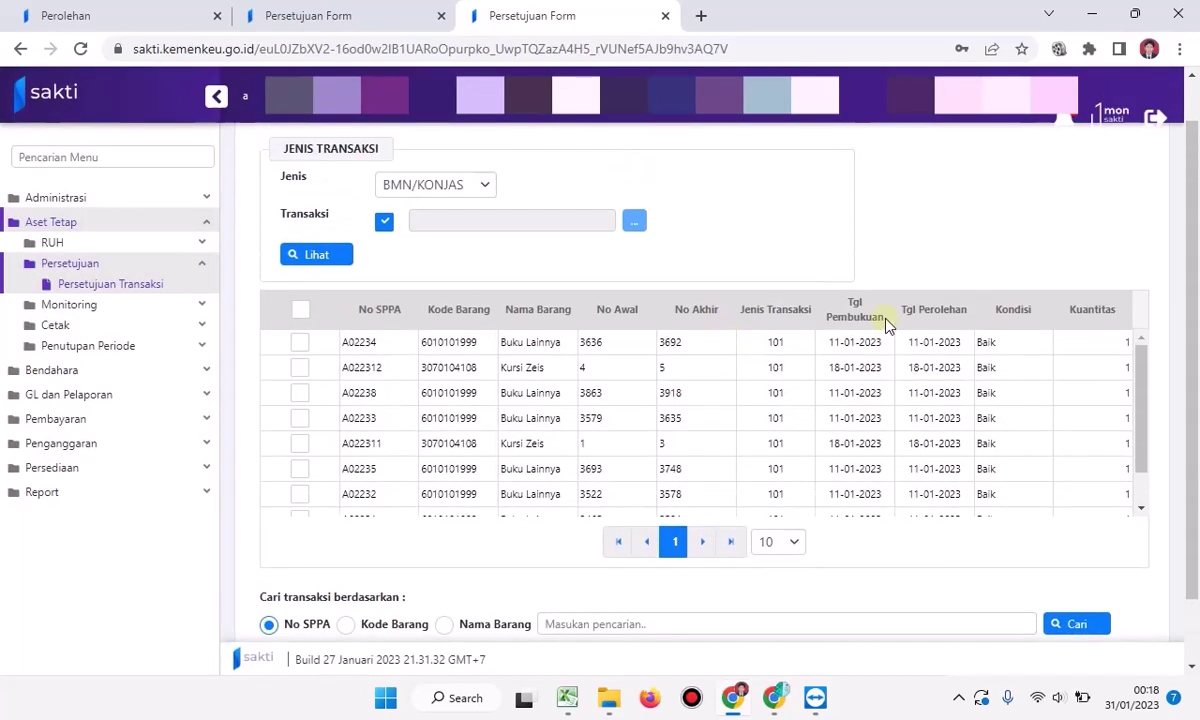
{"action": "scroll", "coordinate": [890, 366], "scroll_direction": "down", "scroll_amount": 2}
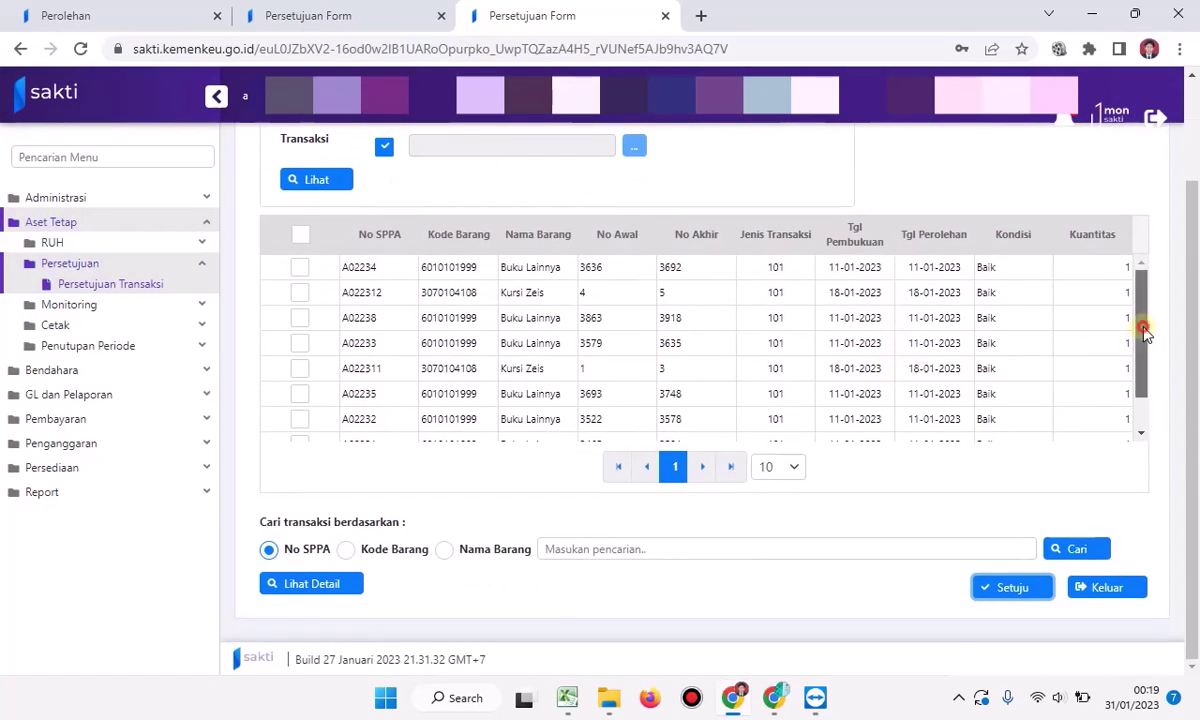
{"action": "left_click_drag", "start_coordinate": [1138, 327], "coordinate": [1130, 262]}
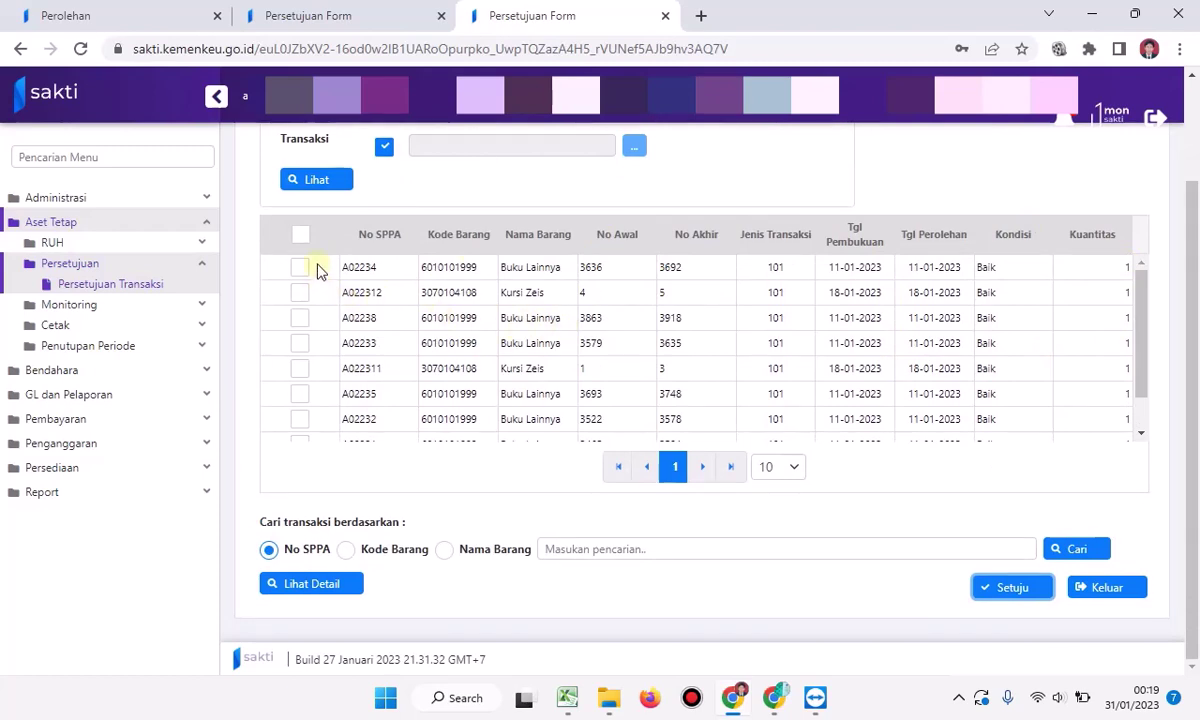
{"action": "left_click", "coordinate": [301, 235]}
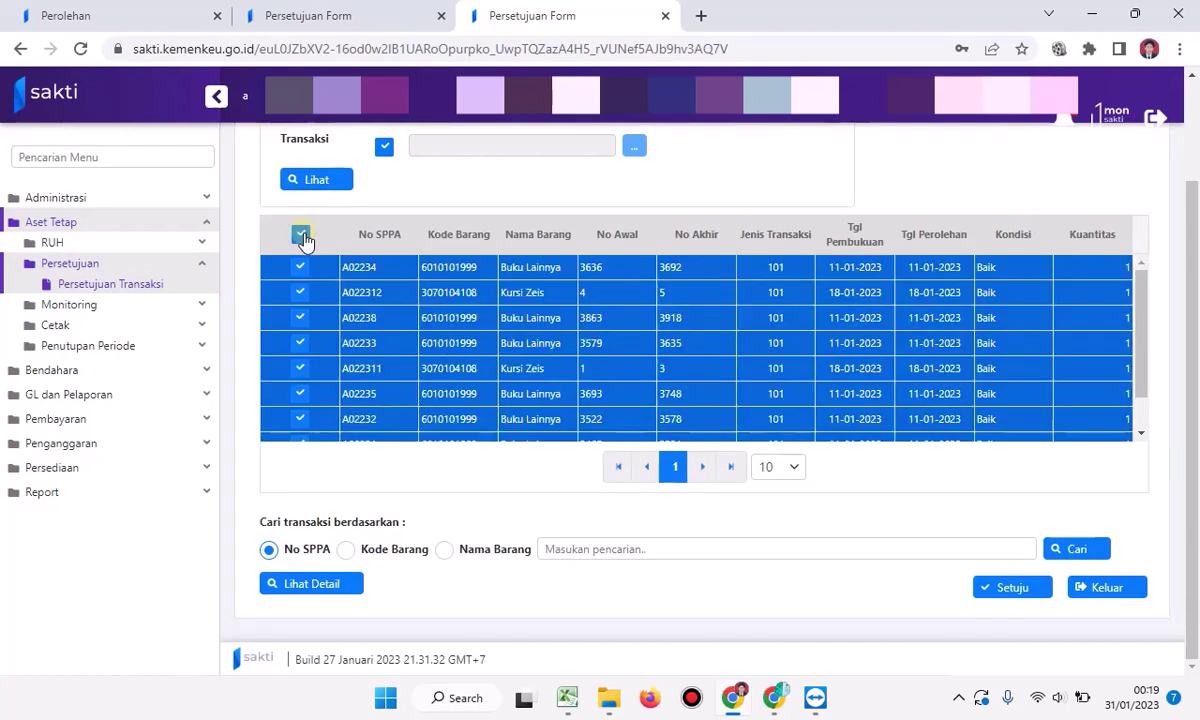
{"action": "scroll", "coordinate": [640, 305], "scroll_direction": "down", "scroll_amount": 1}
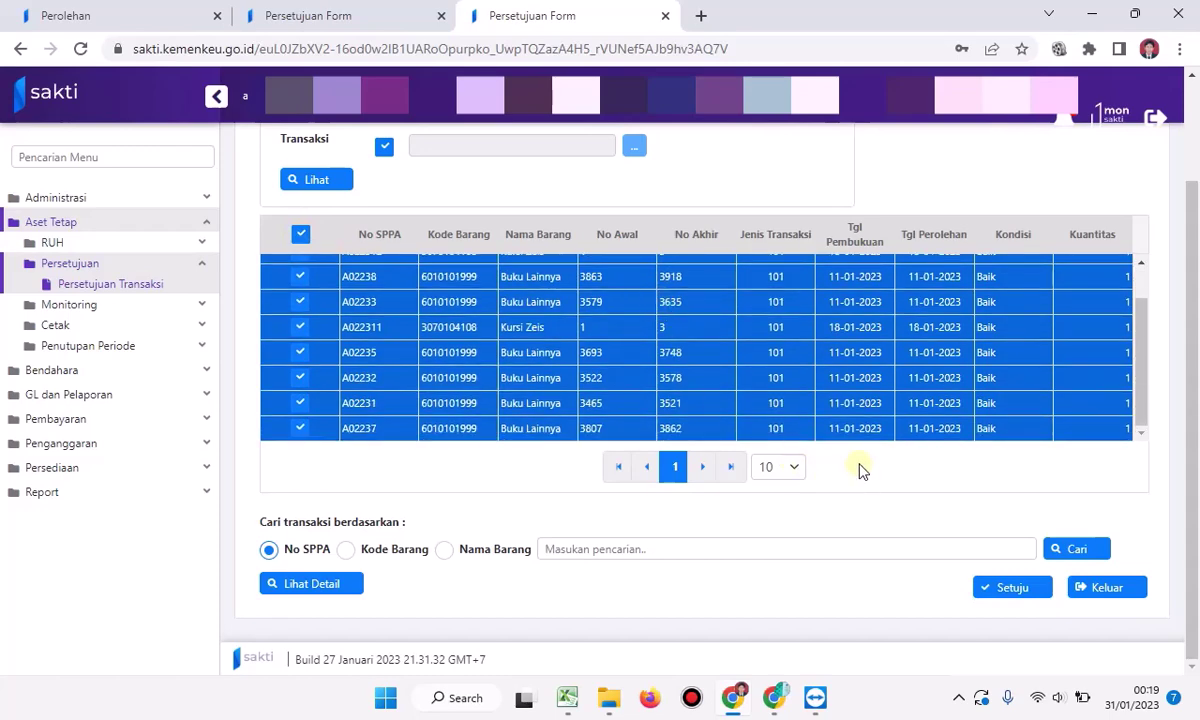
{"action": "left_click", "coordinate": [992, 588]}
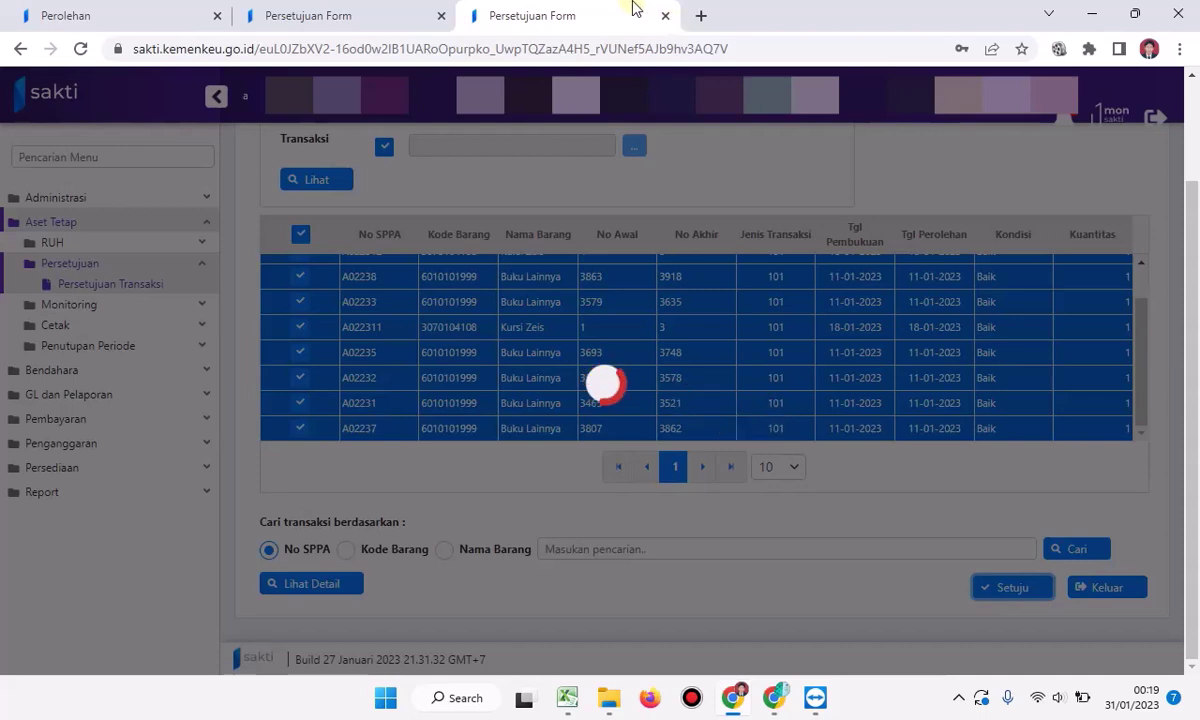
{"action": "mouse_move", "coordinate": [635, 10]}
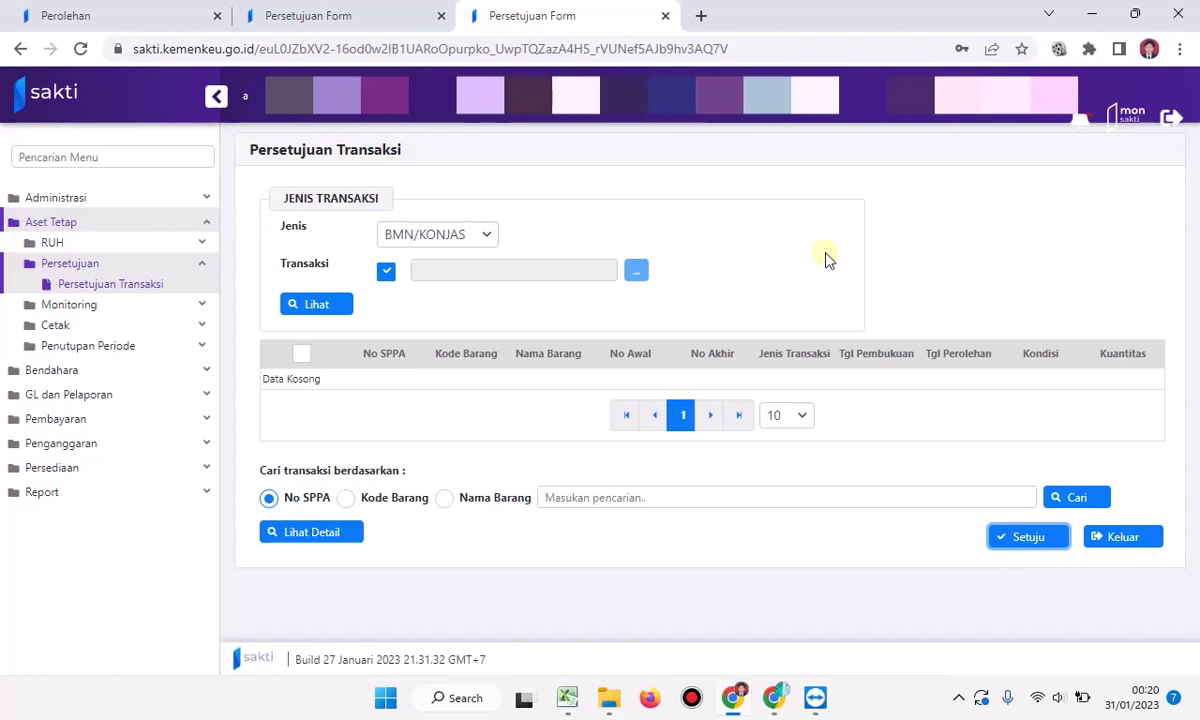
{"action": "left_click", "coordinate": [101, 14]}
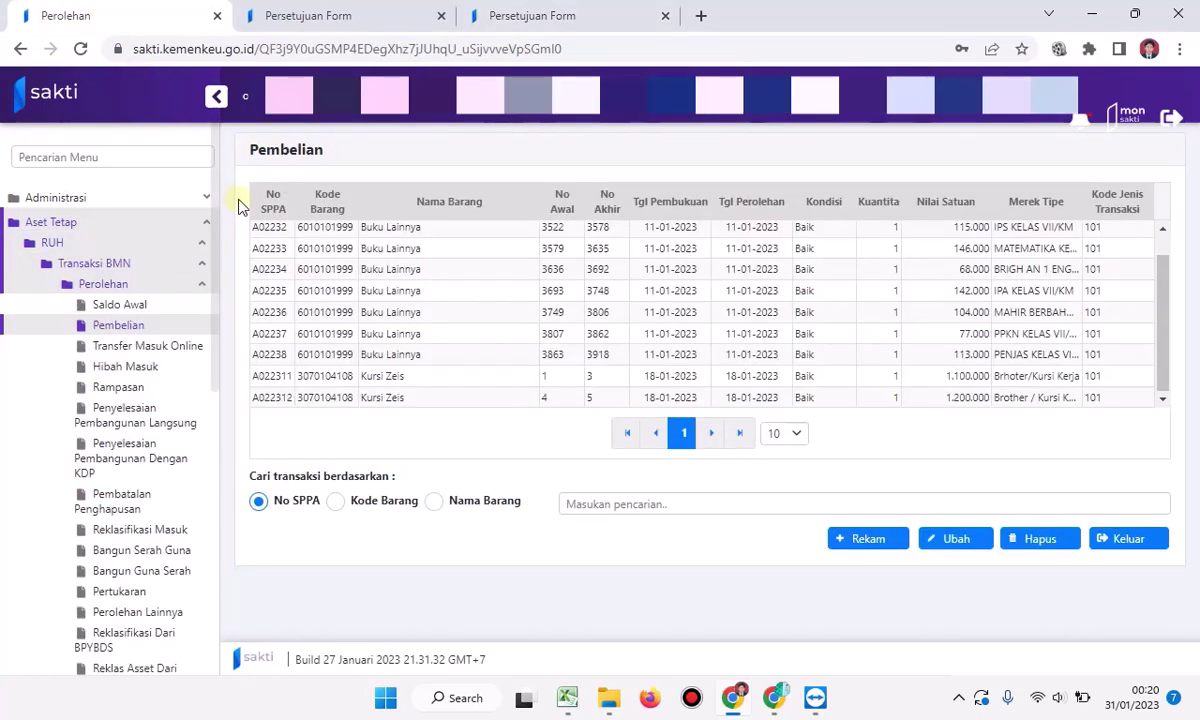
- Collapse the RUH menu groups and open Cetak > Buku/Daftar > Buku Barang
{"action": "left_click", "coordinate": [103, 285]}
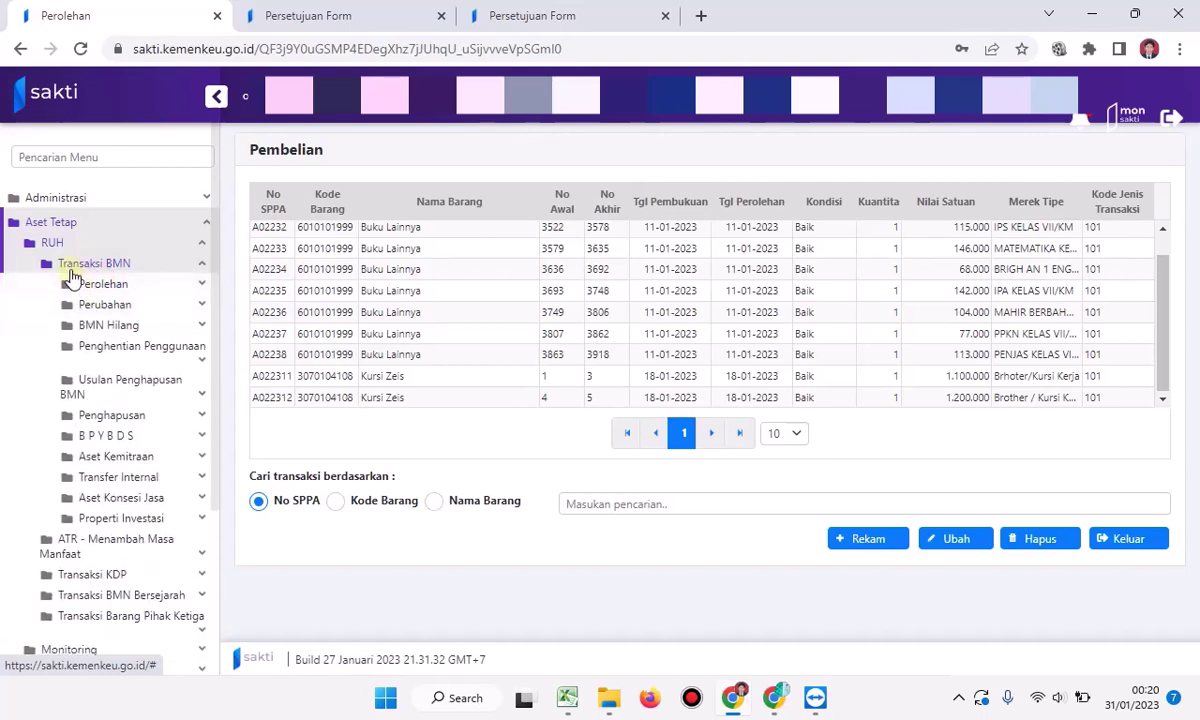
{"action": "left_click", "coordinate": [70, 268]}
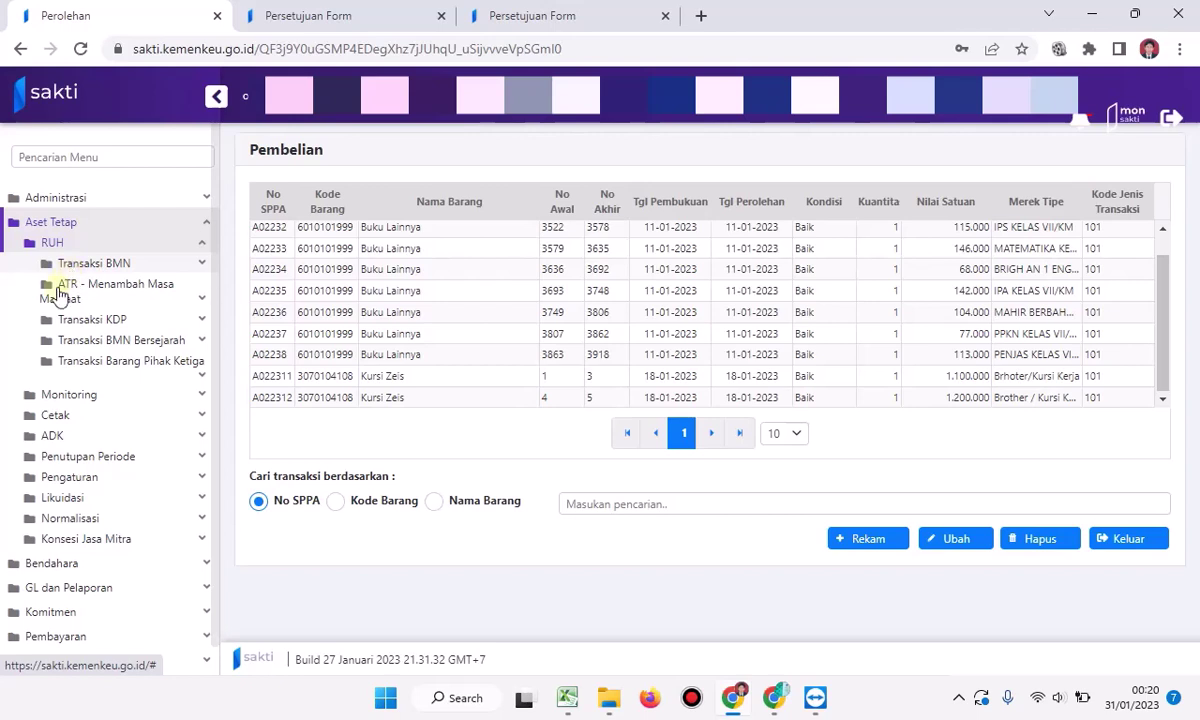
{"action": "left_click", "coordinate": [55, 415]}
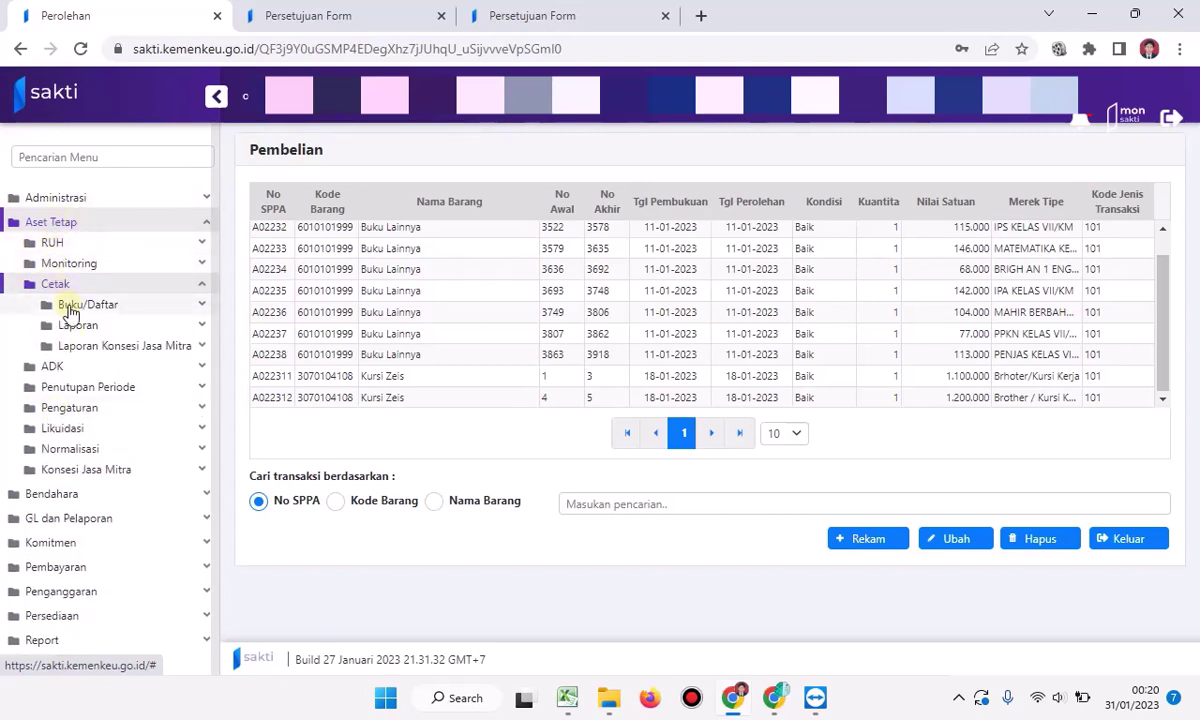
{"action": "left_click", "coordinate": [70, 310]}
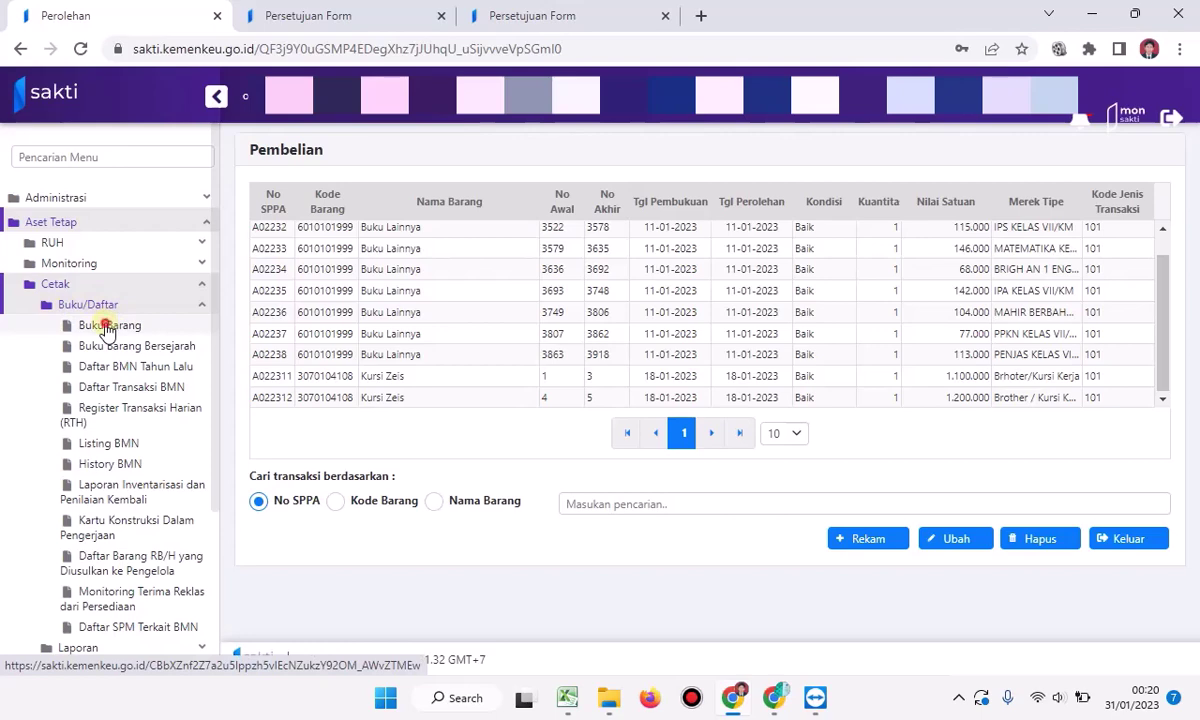
{"action": "left_click", "coordinate": [107, 328]}
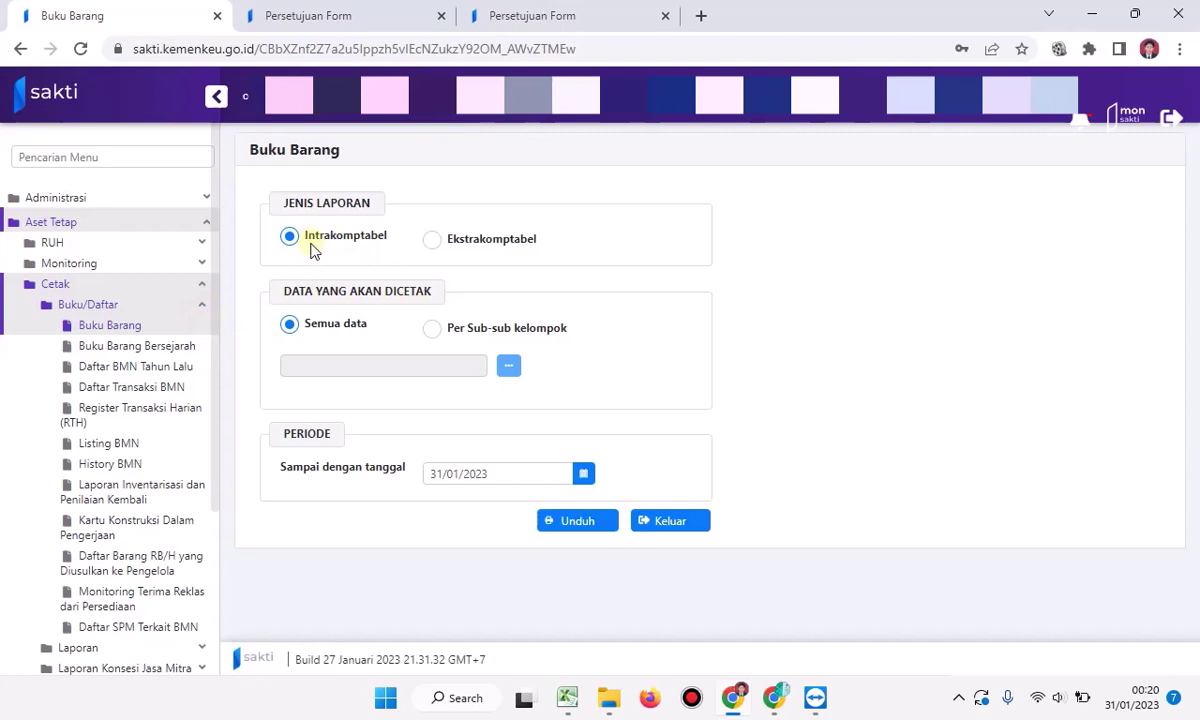
- Set the report to Per Sub-sub kelompok with Kursi Zeis, found by searching 'kursi'
{"action": "left_click", "coordinate": [433, 330]}
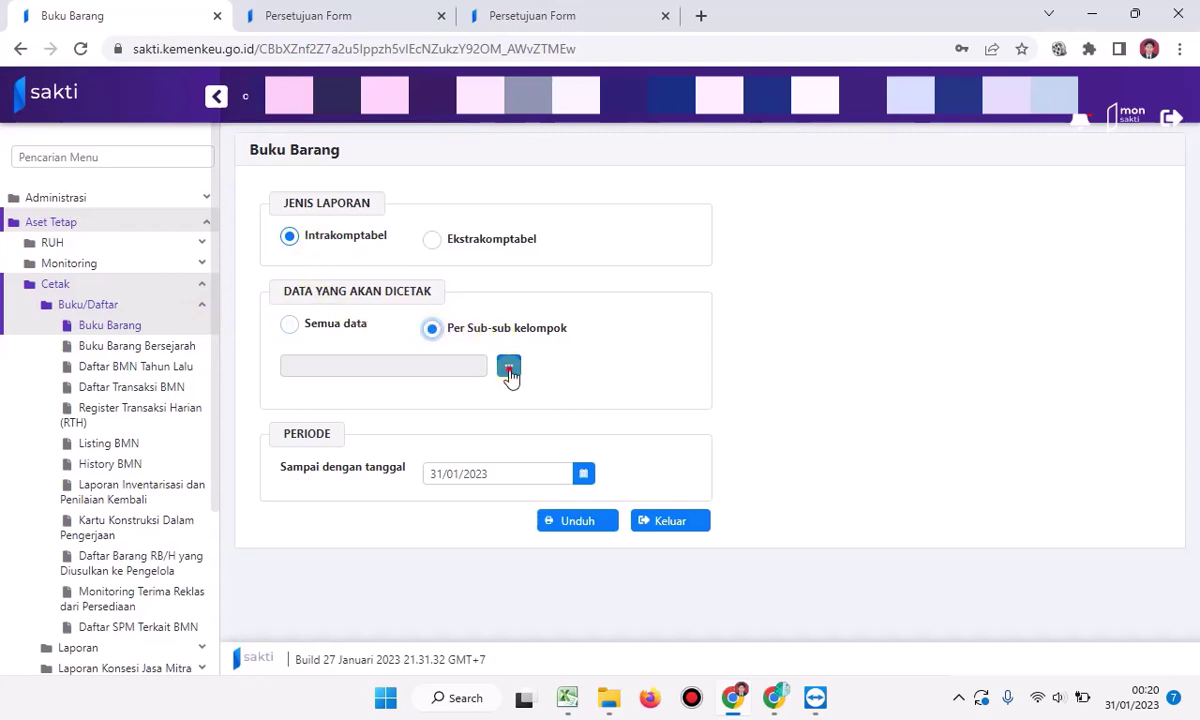
{"action": "left_click", "coordinate": [509, 369]}
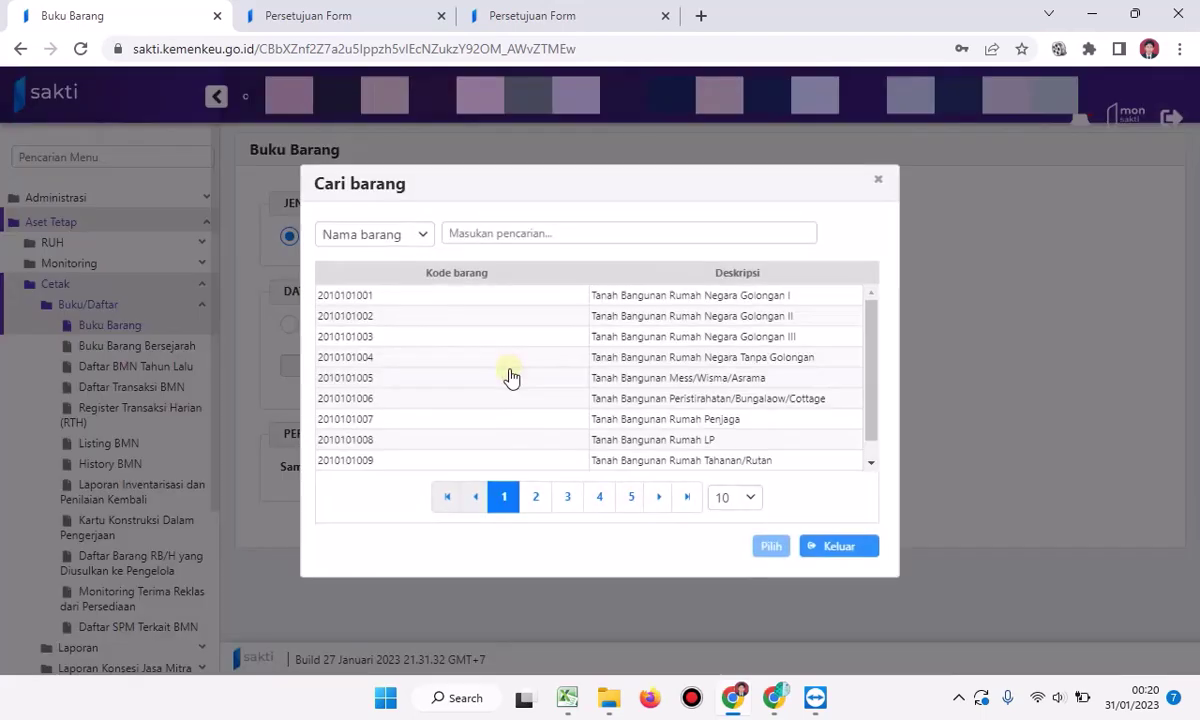
{"action": "left_click", "coordinate": [507, 231]}
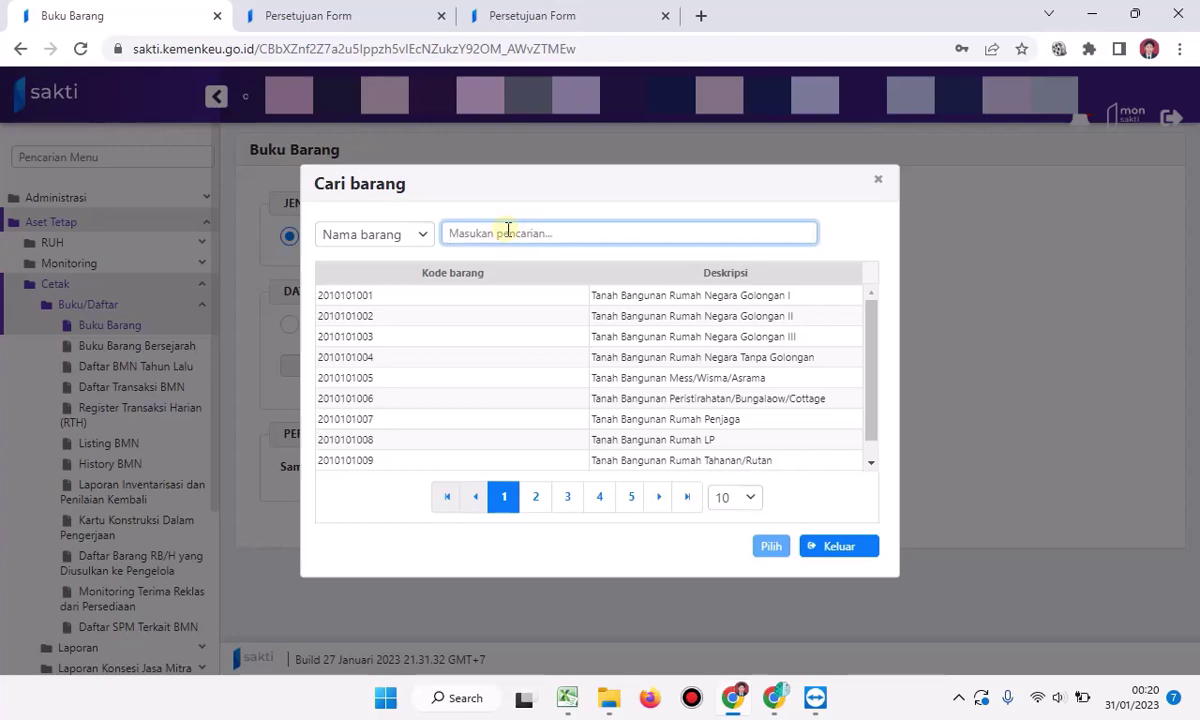
{"action": "type", "text": "kursi"}
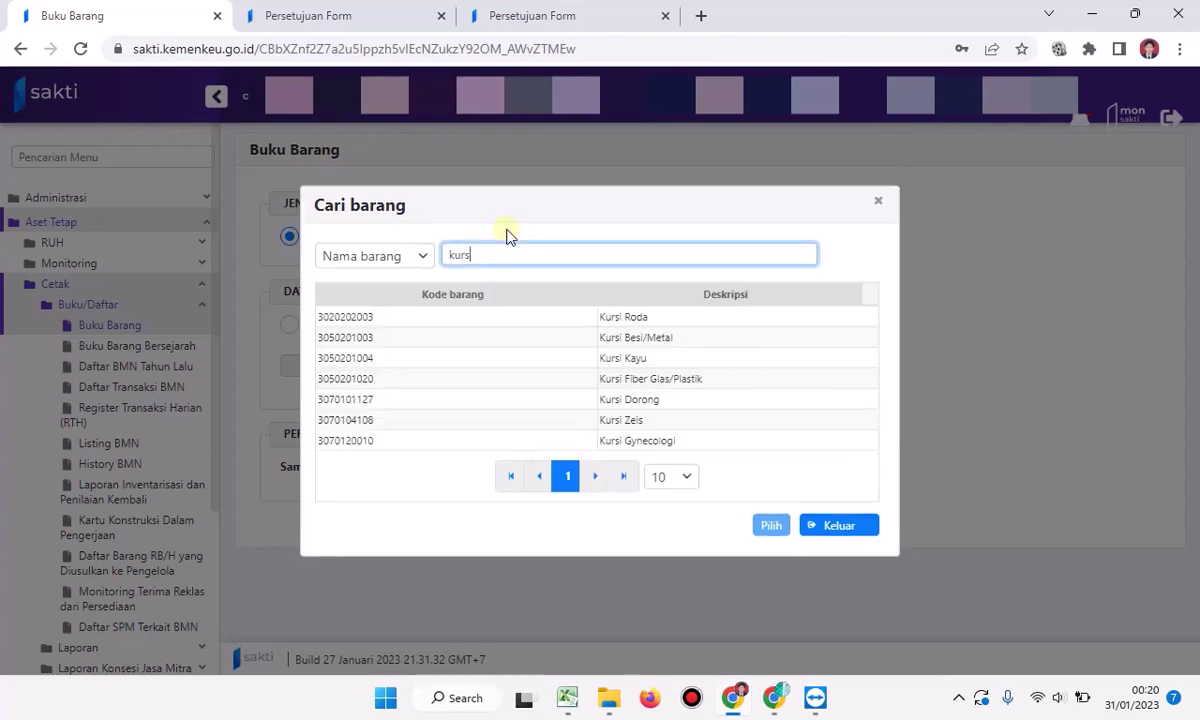
{"action": "left_click", "coordinate": [608, 420]}
{"action": "left_click", "coordinate": [769, 524]}
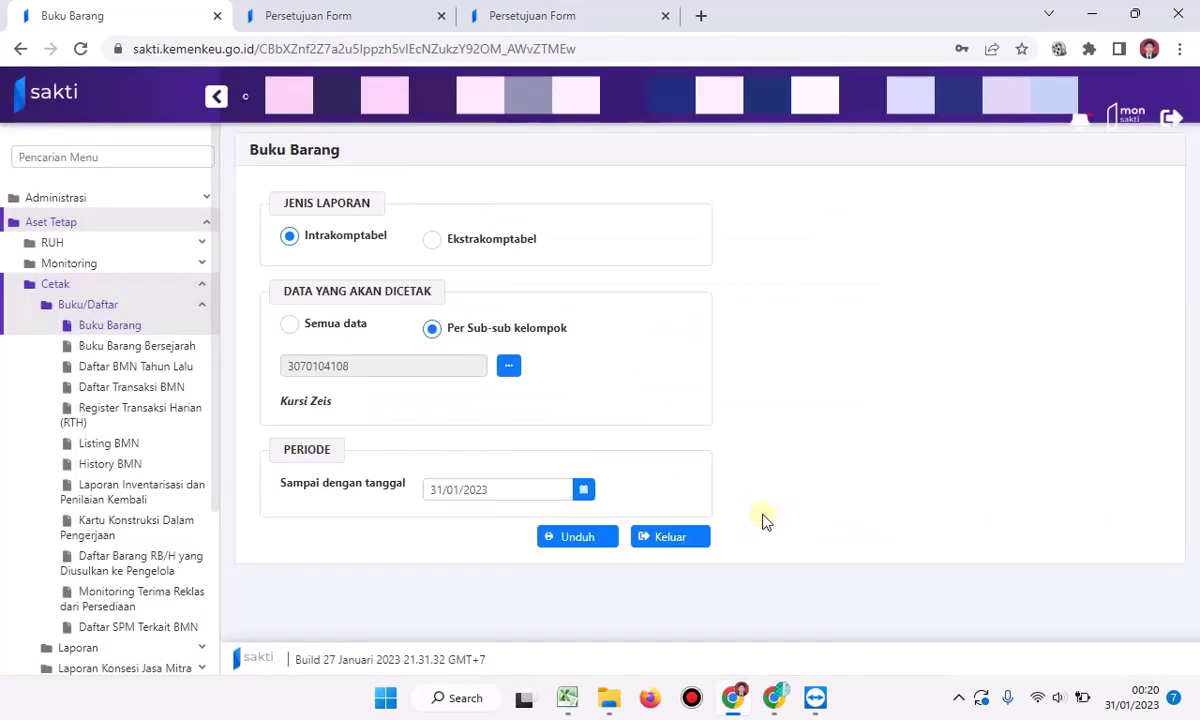
- Download the report as Laporan Tingkat Satker
{"action": "left_click", "coordinate": [568, 535]}
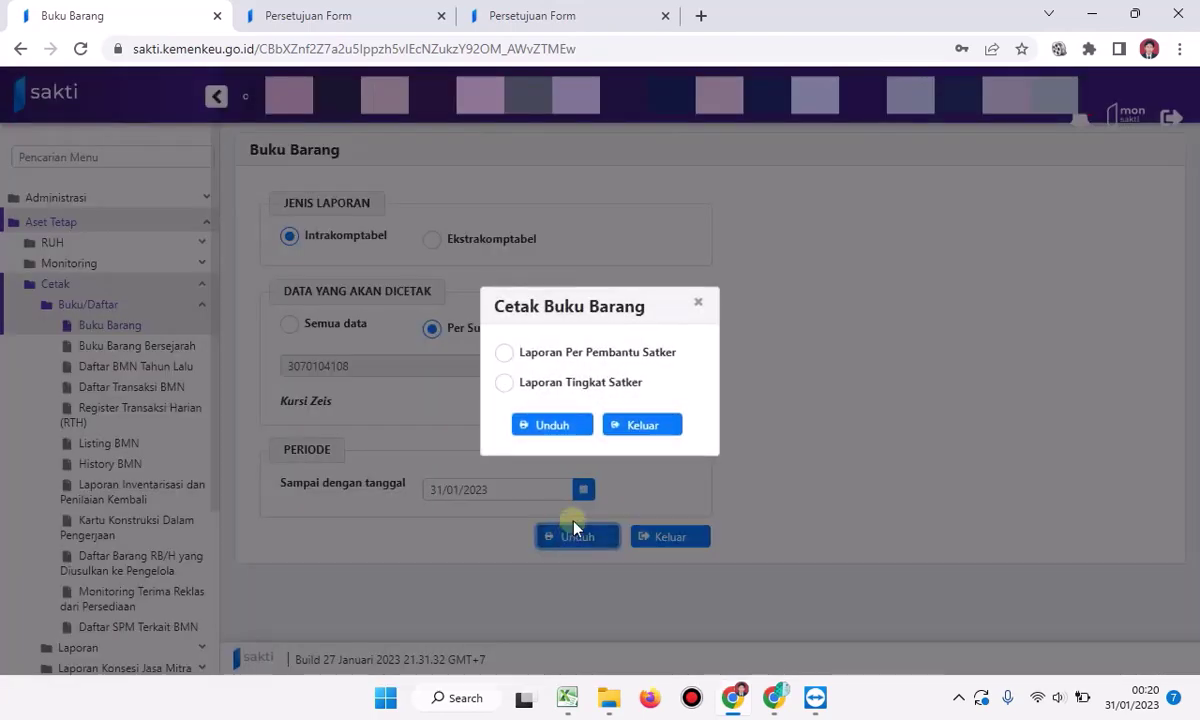
{"action": "left_click", "coordinate": [563, 383]}
{"action": "left_click", "coordinate": [552, 428]}
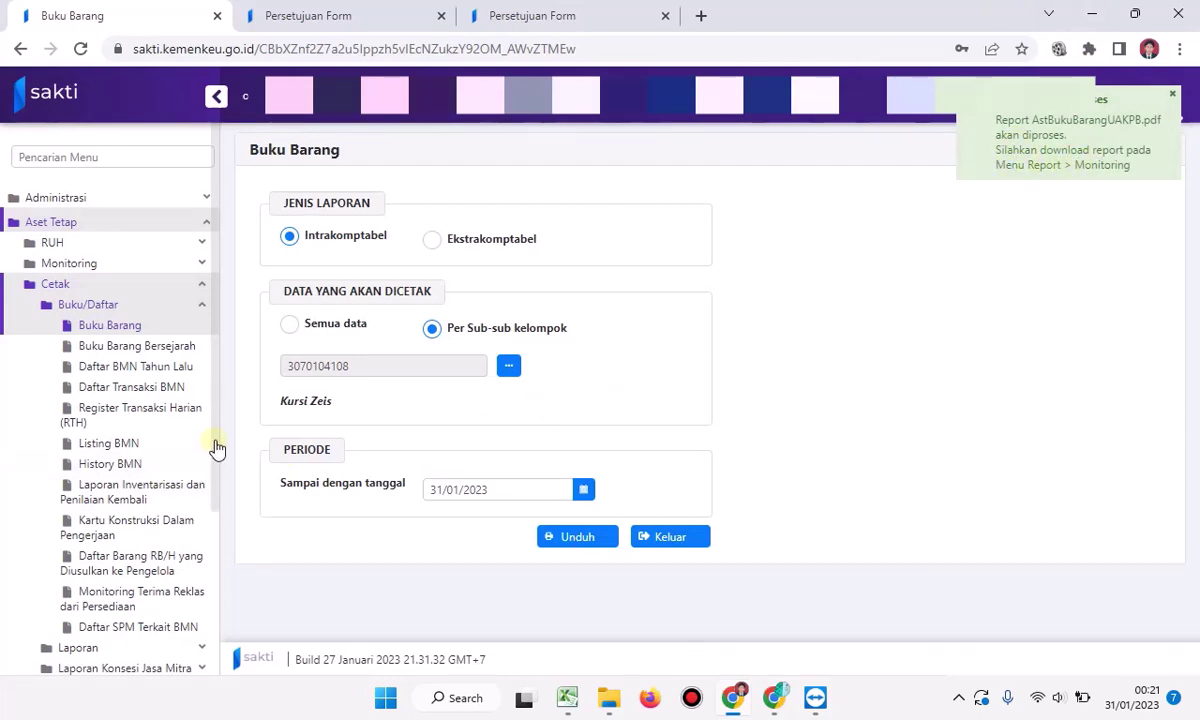
- Open the Report > Monitoring page
{"action": "scroll", "coordinate": [213, 440], "scroll_direction": "down", "scroll_amount": 2}
{"action": "scroll", "coordinate": [206, 590], "scroll_direction": "down", "scroll_amount": 4}
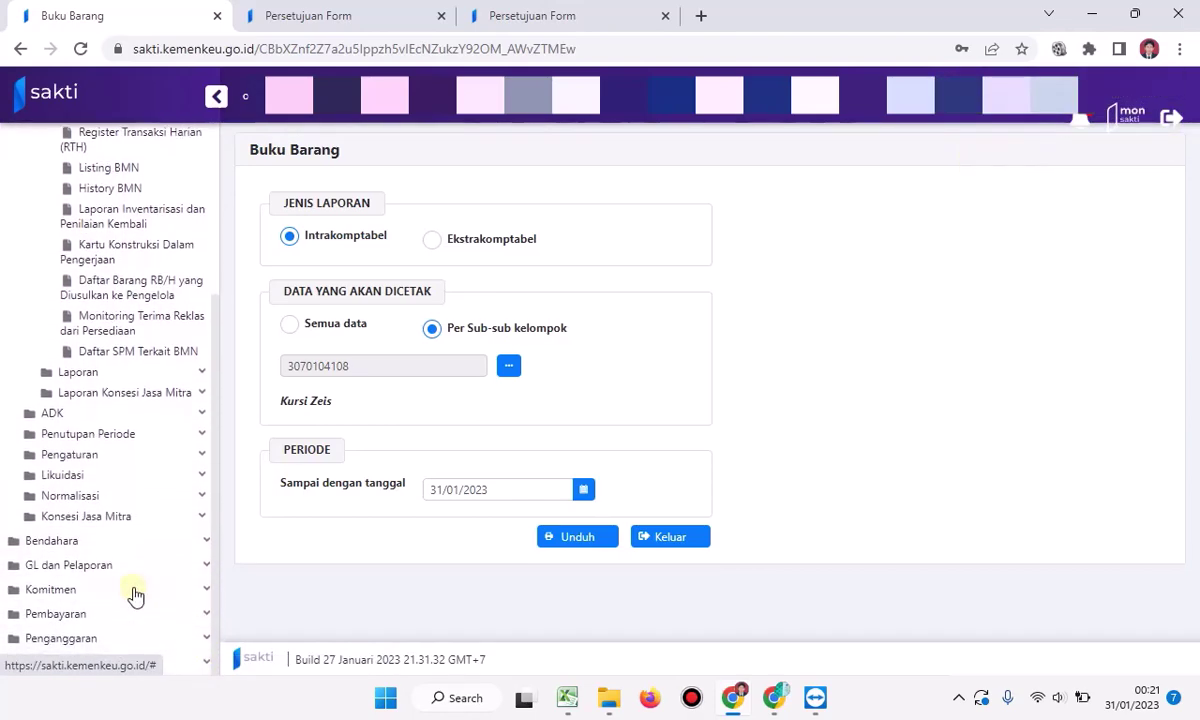
{"action": "scroll", "coordinate": [134, 597], "scroll_direction": "down", "scroll_amount": 2}
{"action": "left_click", "coordinate": [67, 612]}
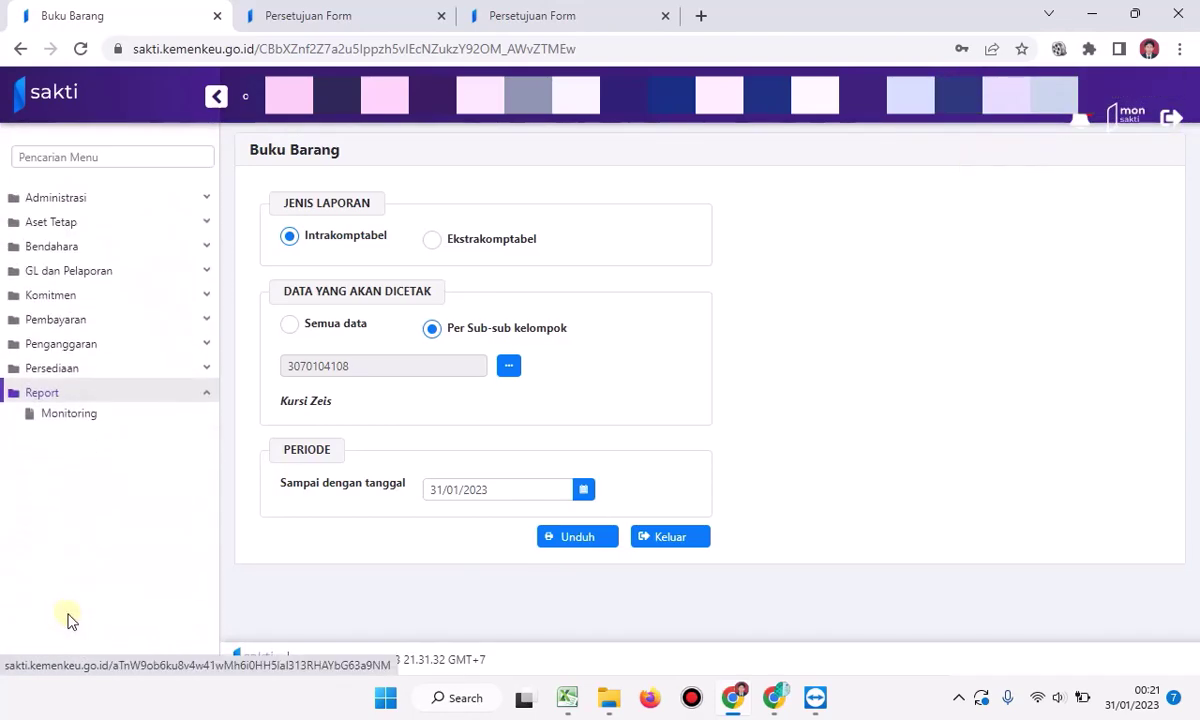
{"action": "left_click", "coordinate": [60, 427]}
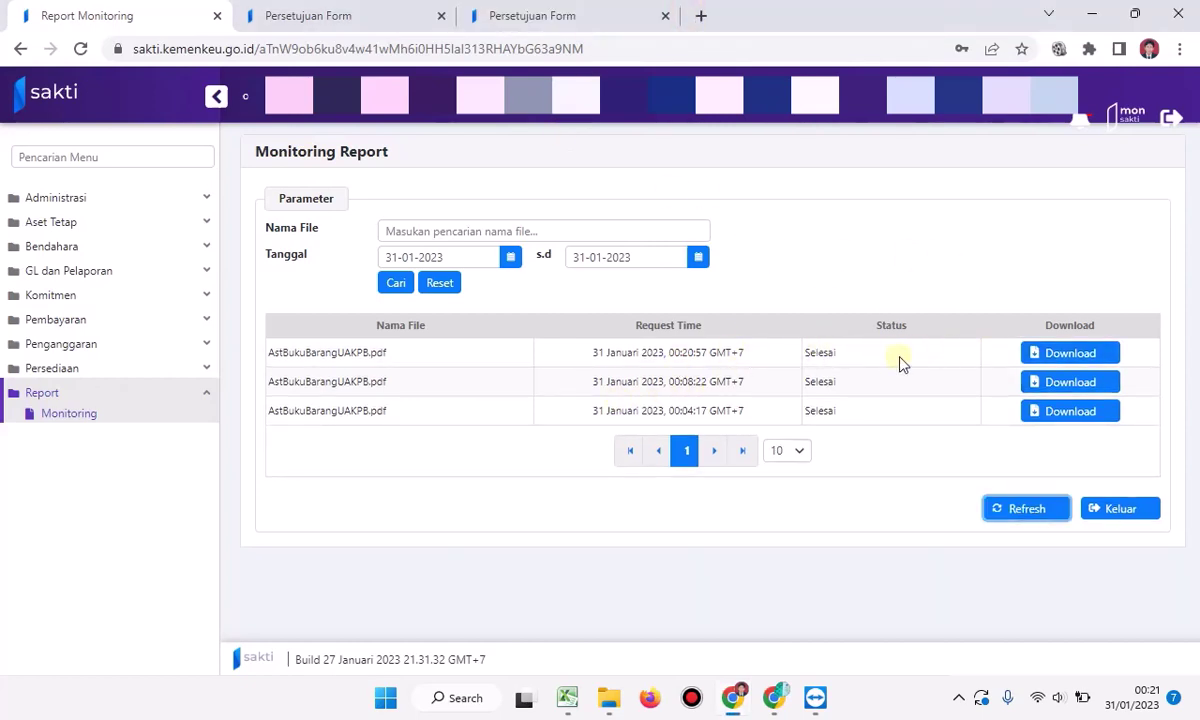
- Save the newest AstBukuBarangUAKPB PDF to Downloads and open it
{"action": "left_click", "coordinate": [1058, 356]}
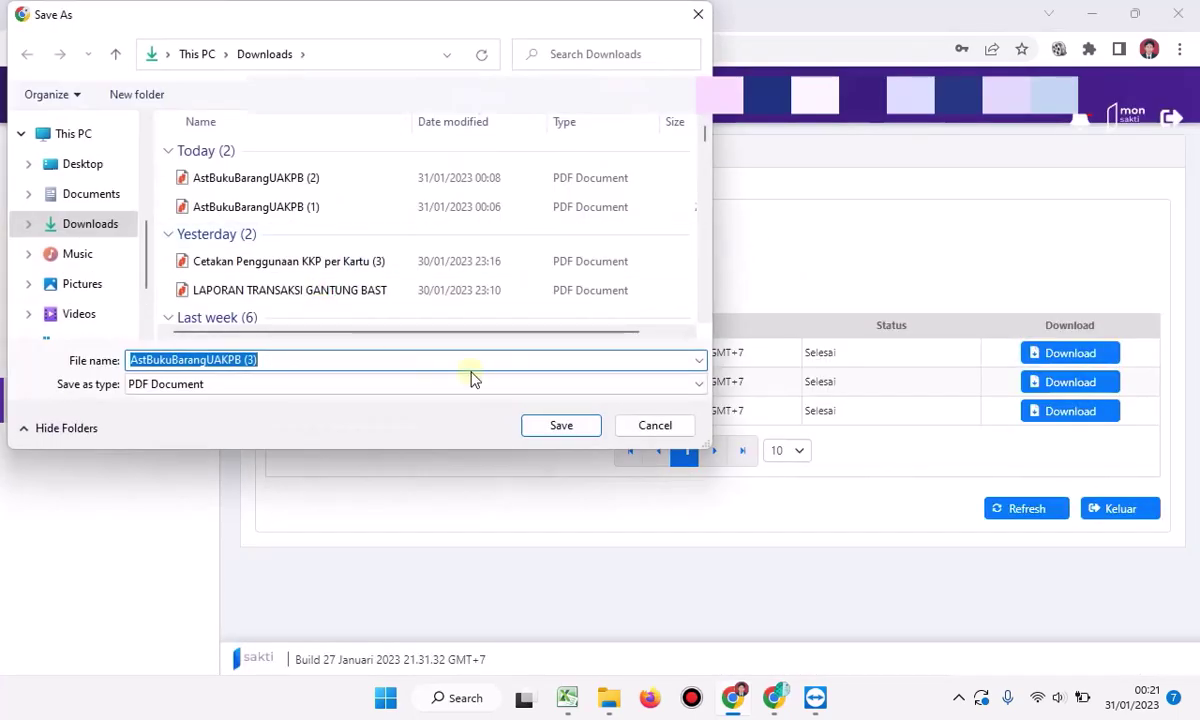
{"action": "left_click", "coordinate": [568, 427]}
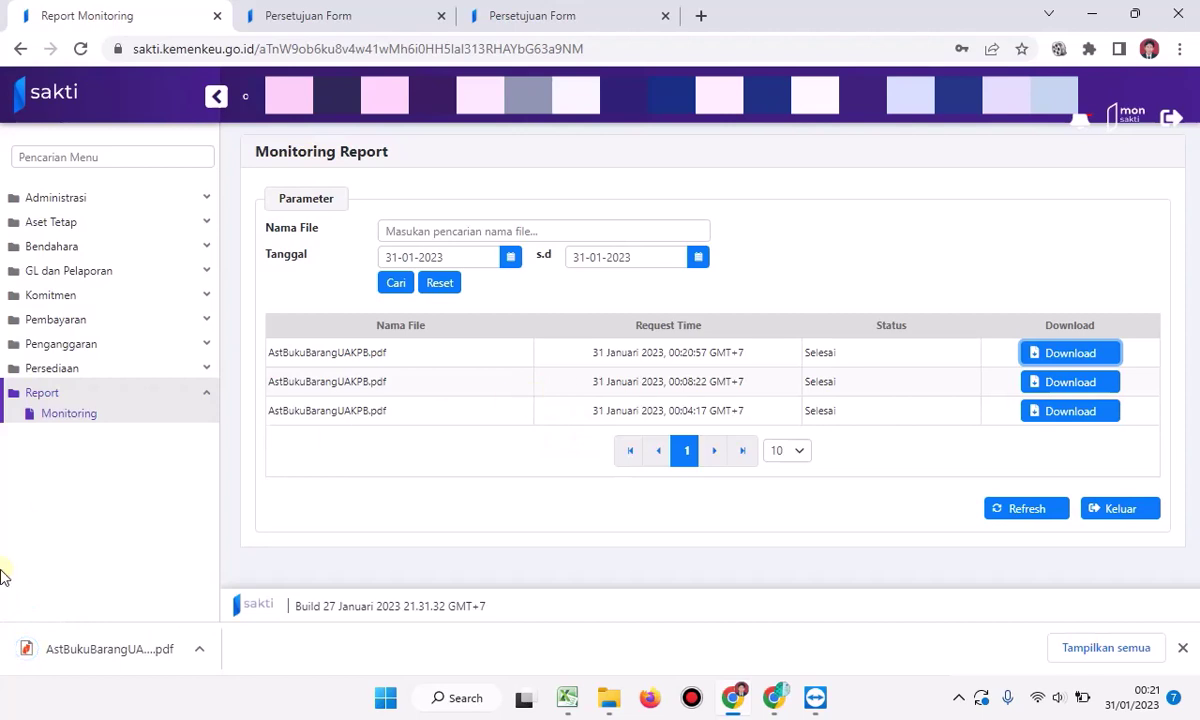
{"action": "left_click", "coordinate": [72, 652]}
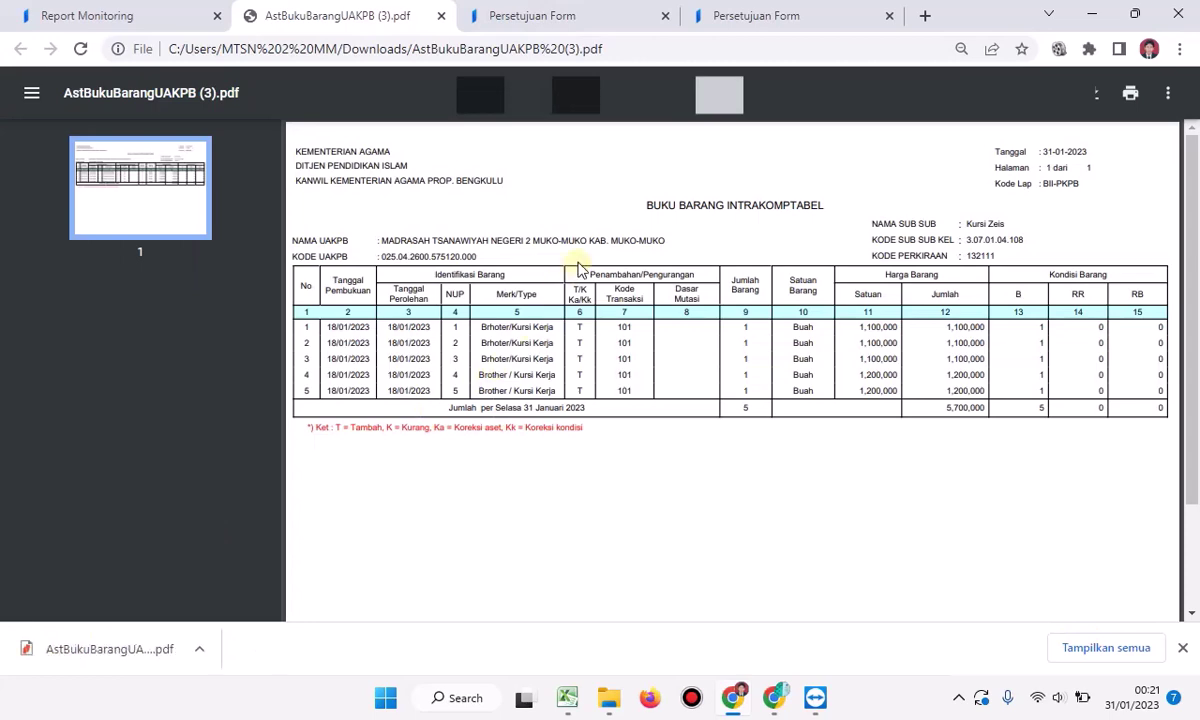
- Review the Kursi Zeis report (5 chairs, 5,700,000), then return to the Report Monitoring tab
{"action": "scroll", "coordinate": [648, 364], "scroll_direction": "down", "scroll_amount": 2}
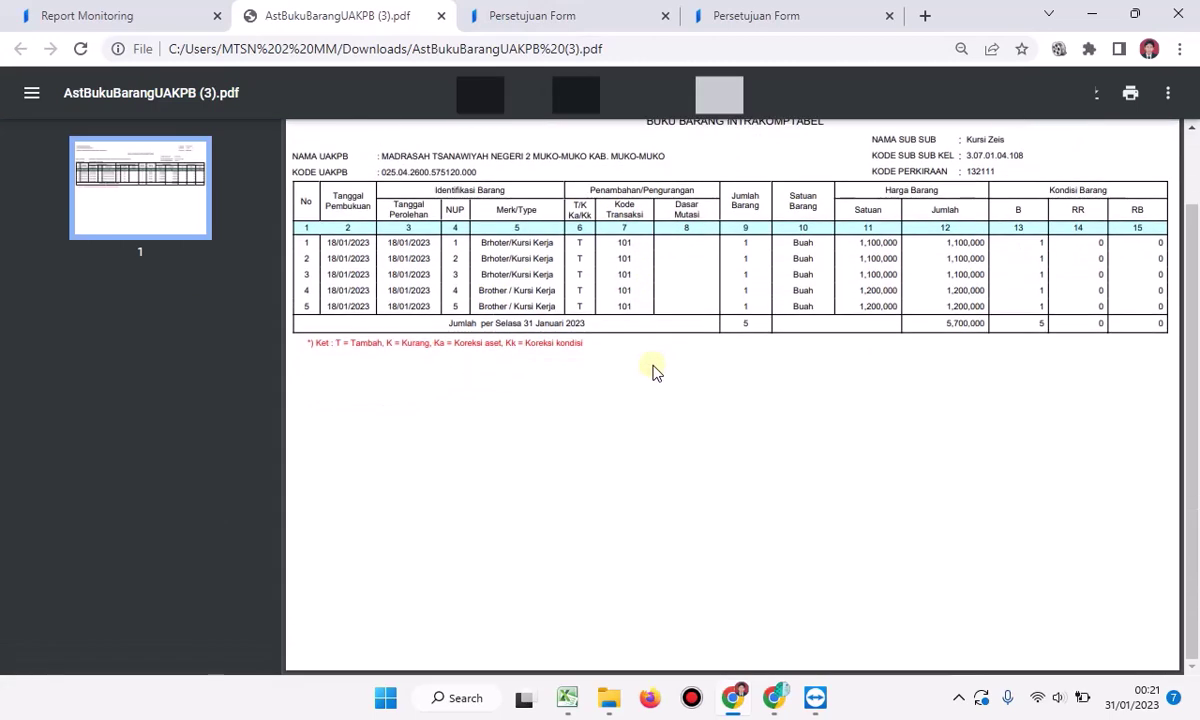
{"action": "scroll", "coordinate": [652, 372], "scroll_direction": "up", "scroll_amount": 2}
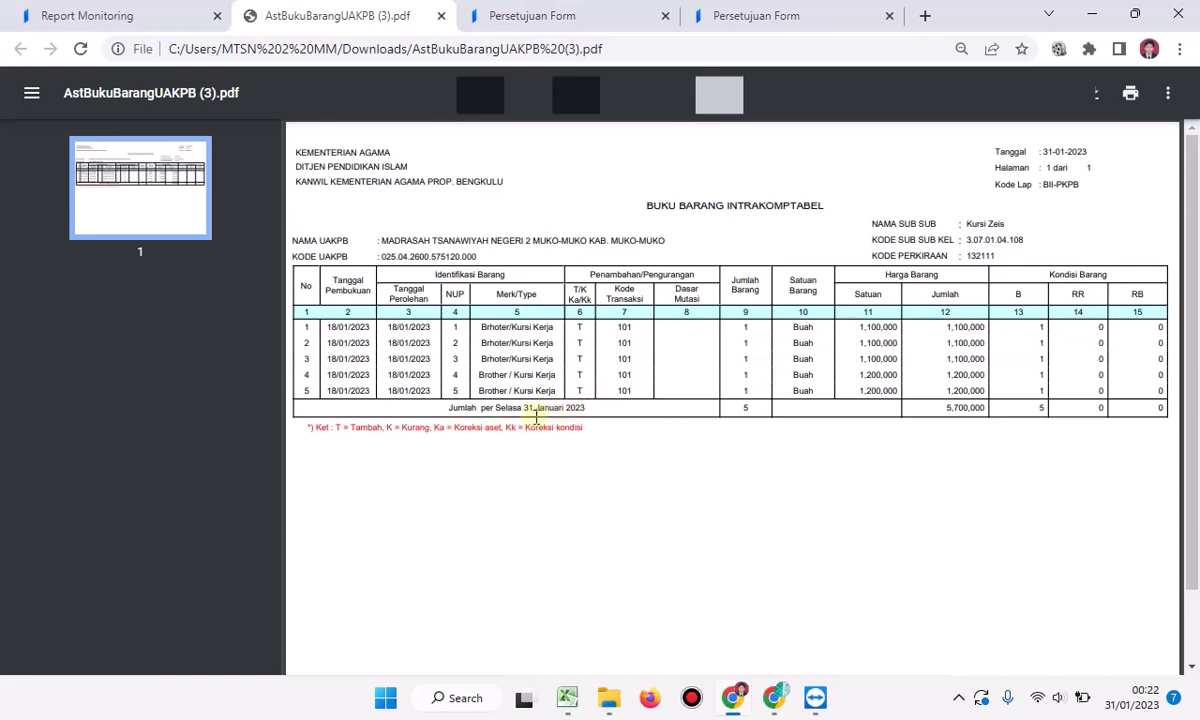
{"action": "left_click", "coordinate": [125, 12]}
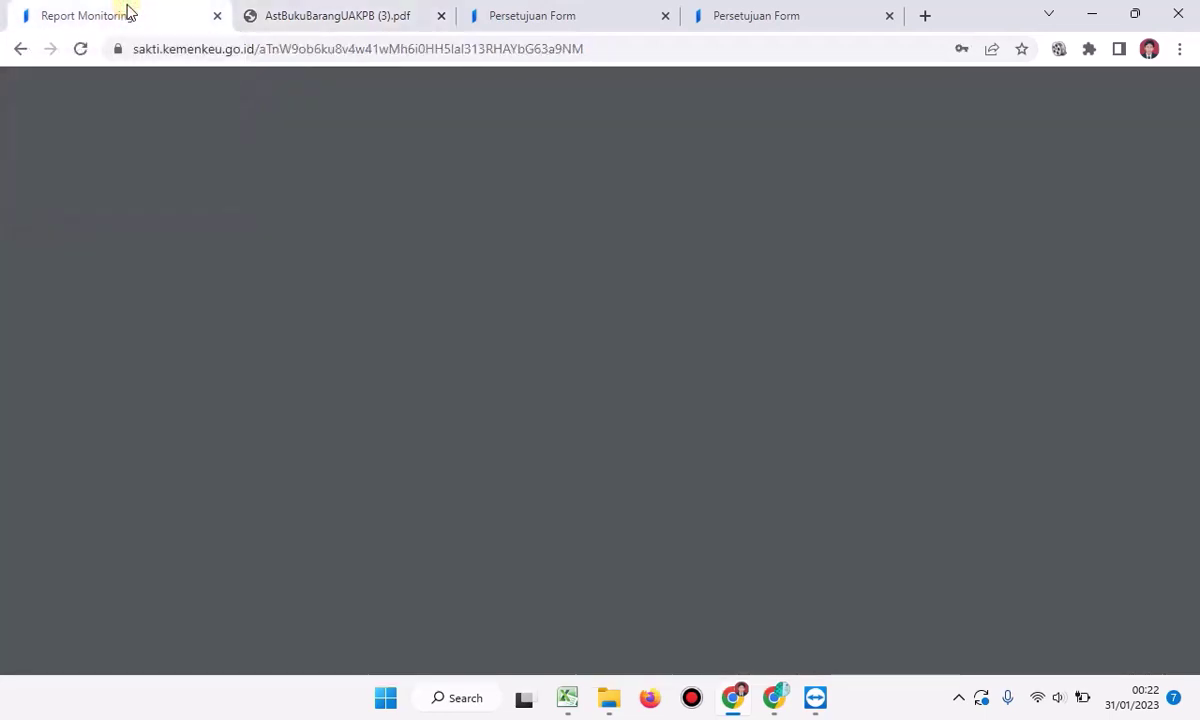